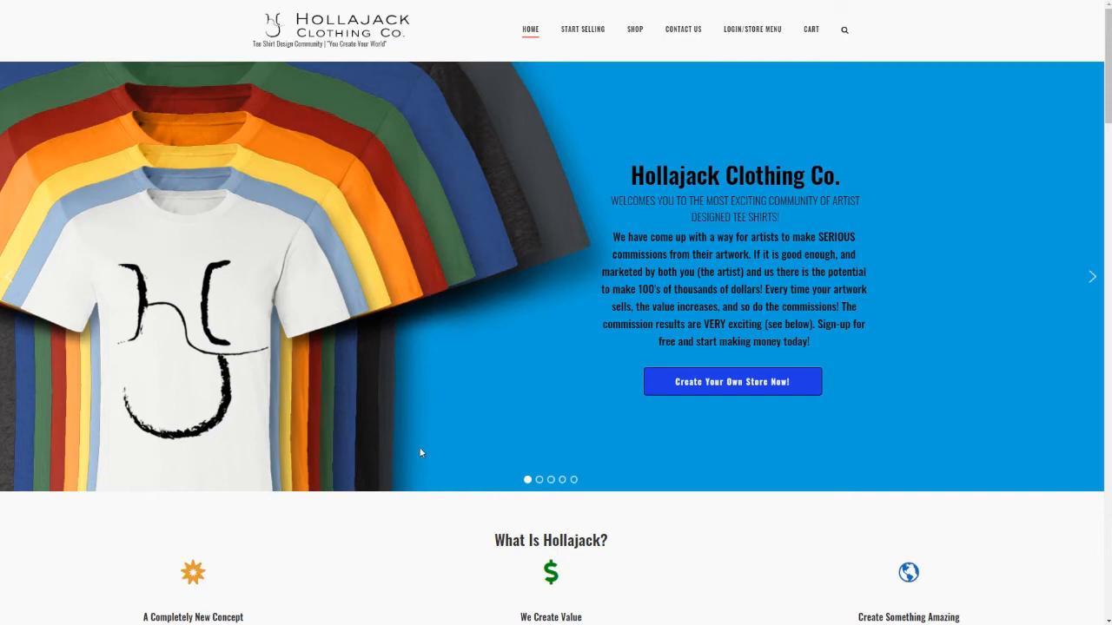
scroll(452, 418, down, 3)
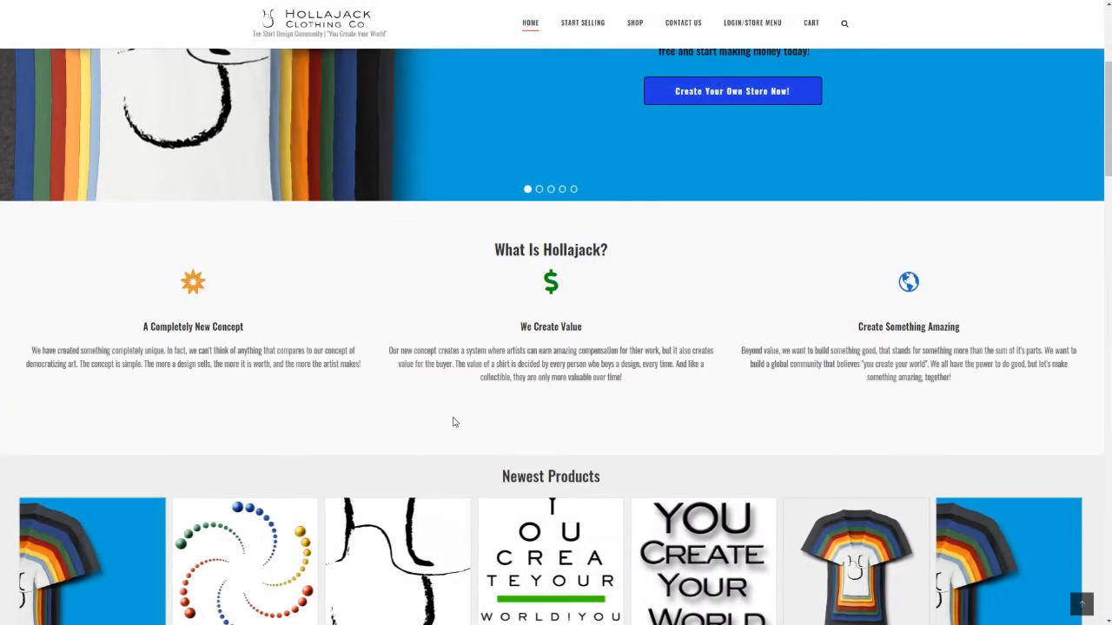
scroll(562, 423, up, 3)
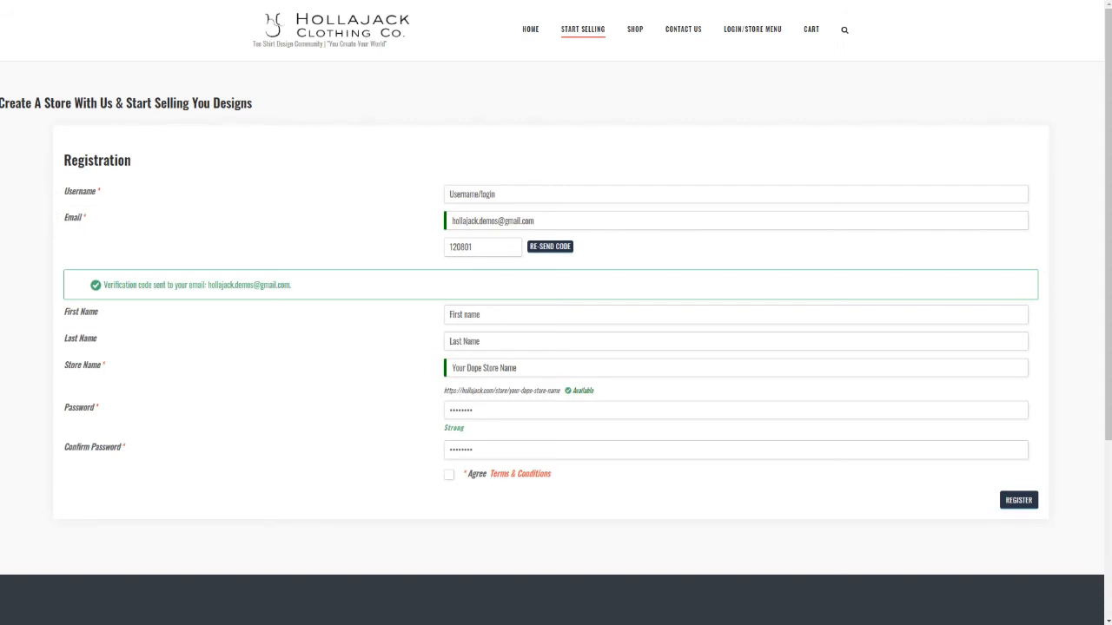
- Agree to the Terms & Conditions and submit the store registration form
click(518, 194)
click(554, 38)
drag(1111, 165, 756, 41)
click(449, 475)
click(1019, 501)
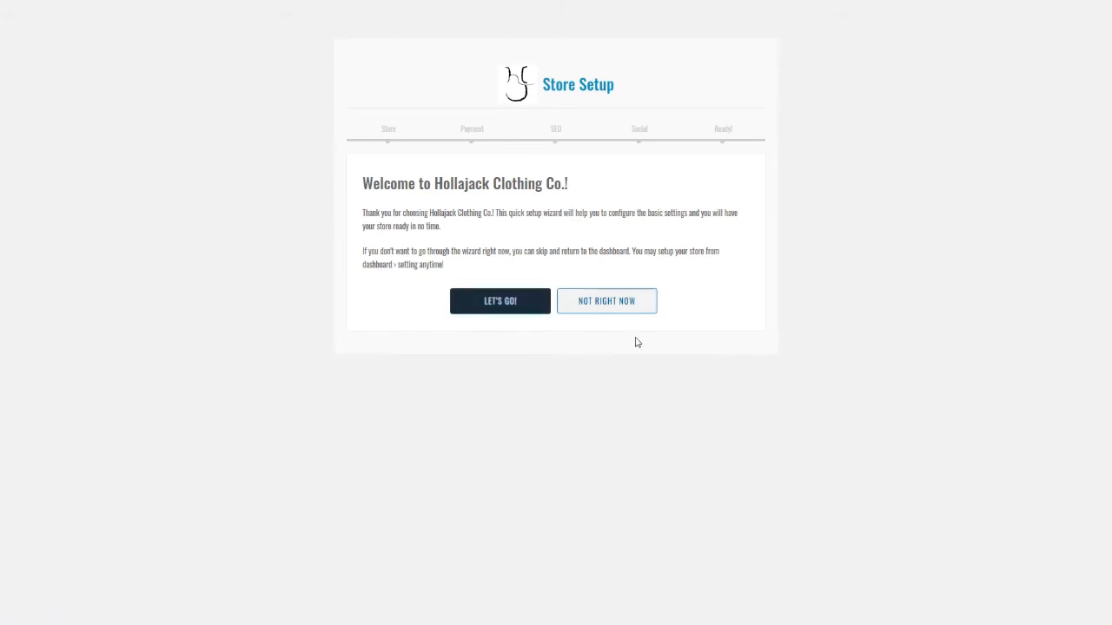
- Start the store setup wizard and look over the fields of its Store setup form
click(508, 306)
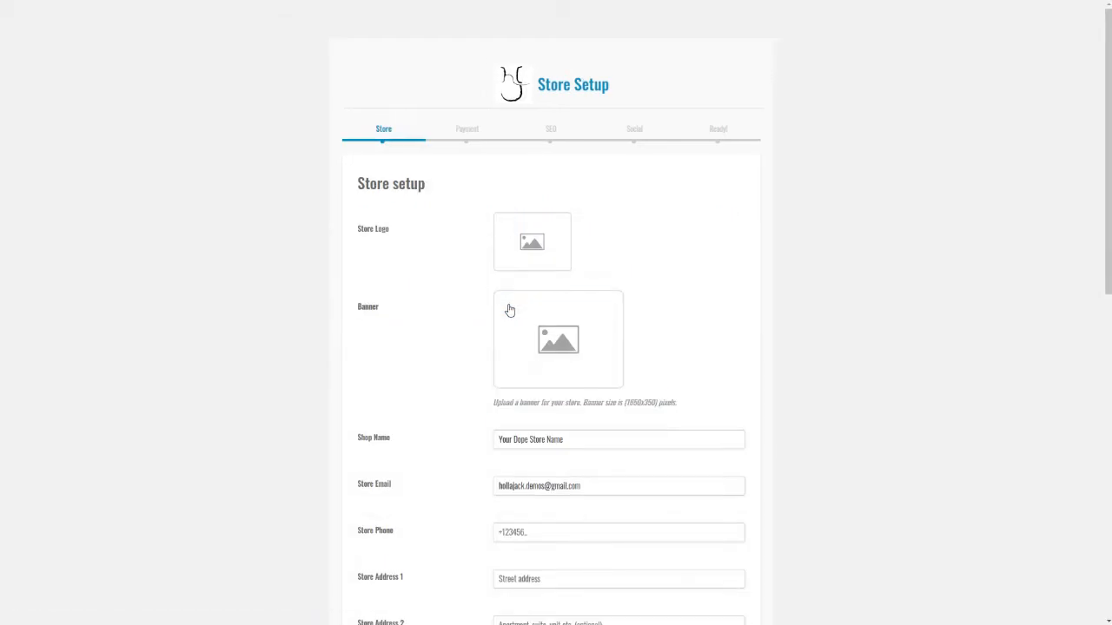
scroll(591, 446, down, 2)
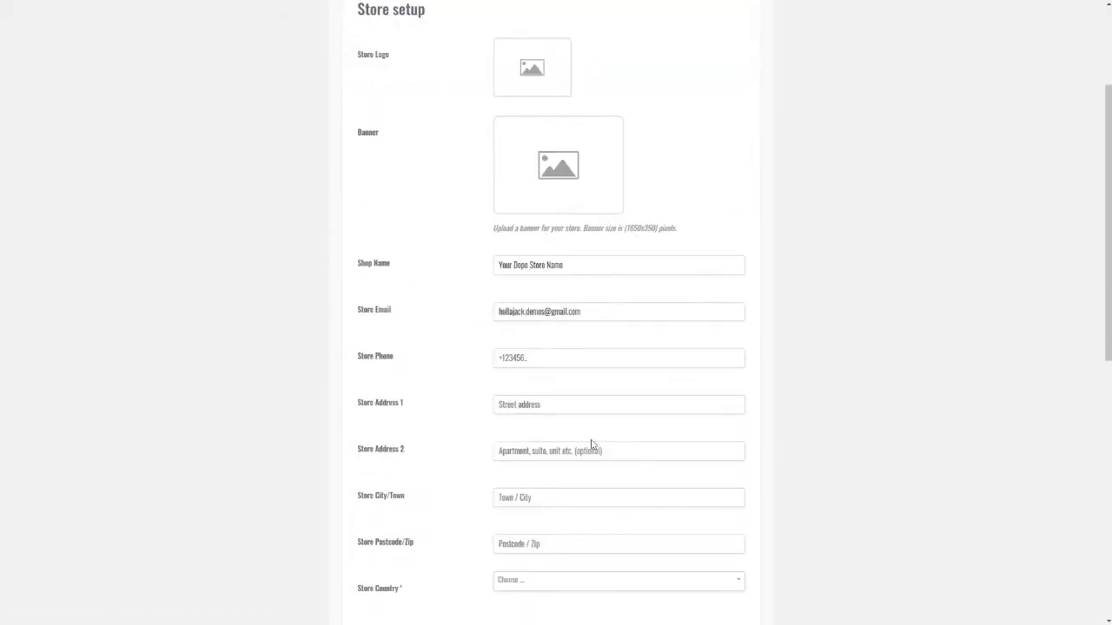
scroll(478, 442, up, 2)
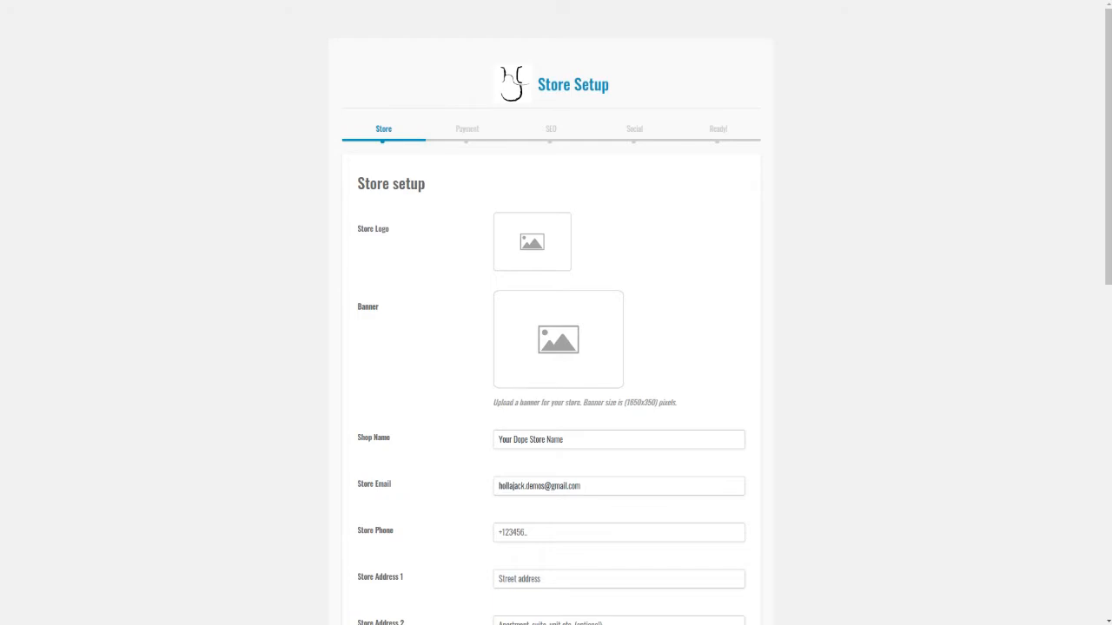
- Compare the logo and banner fields of the store setup with the existing Hollajack Clothing Co store page
key(F11)
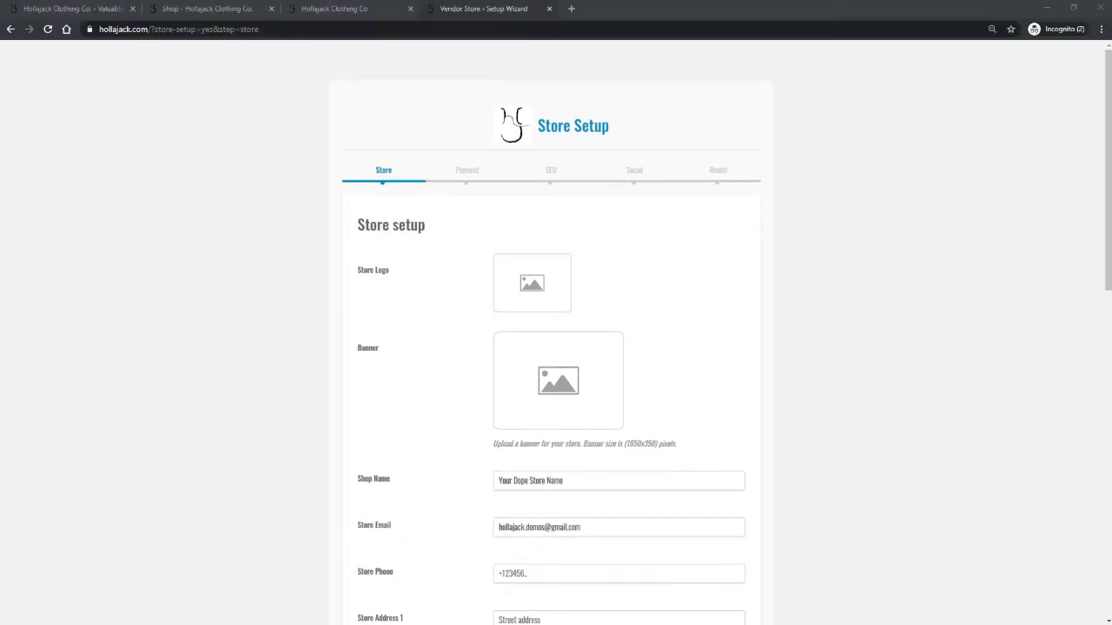
click(356, 16)
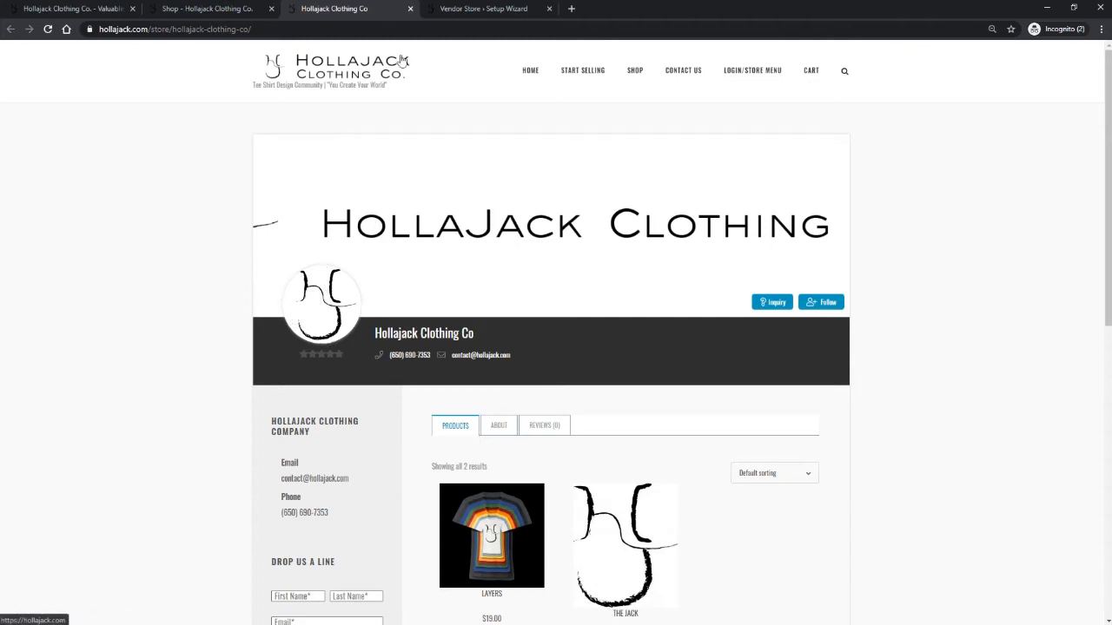
click(483, 9)
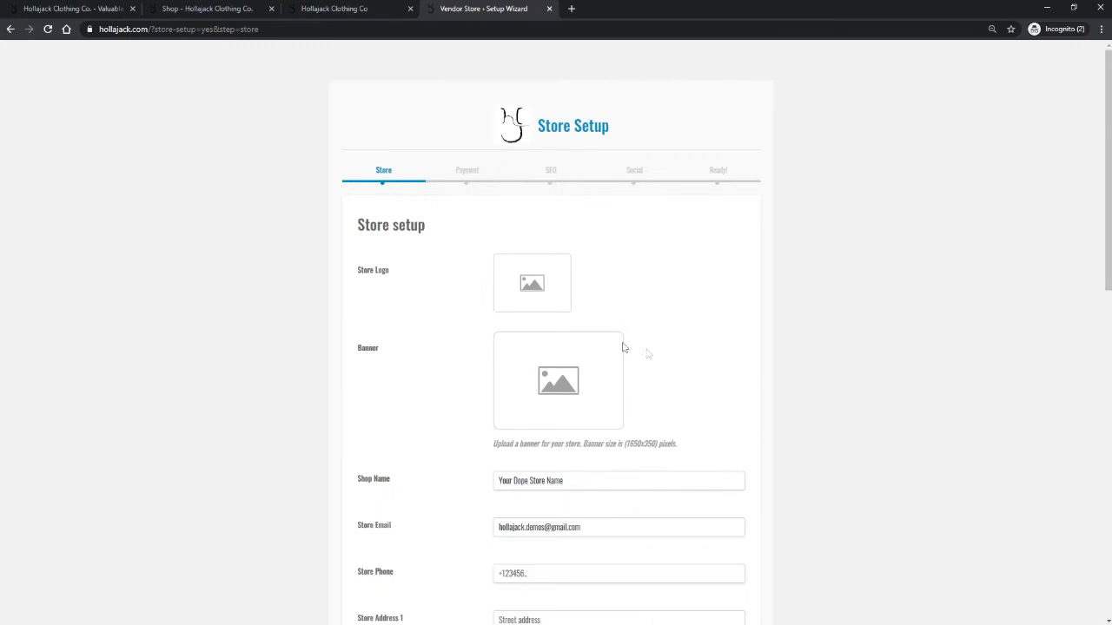
click(315, 12)
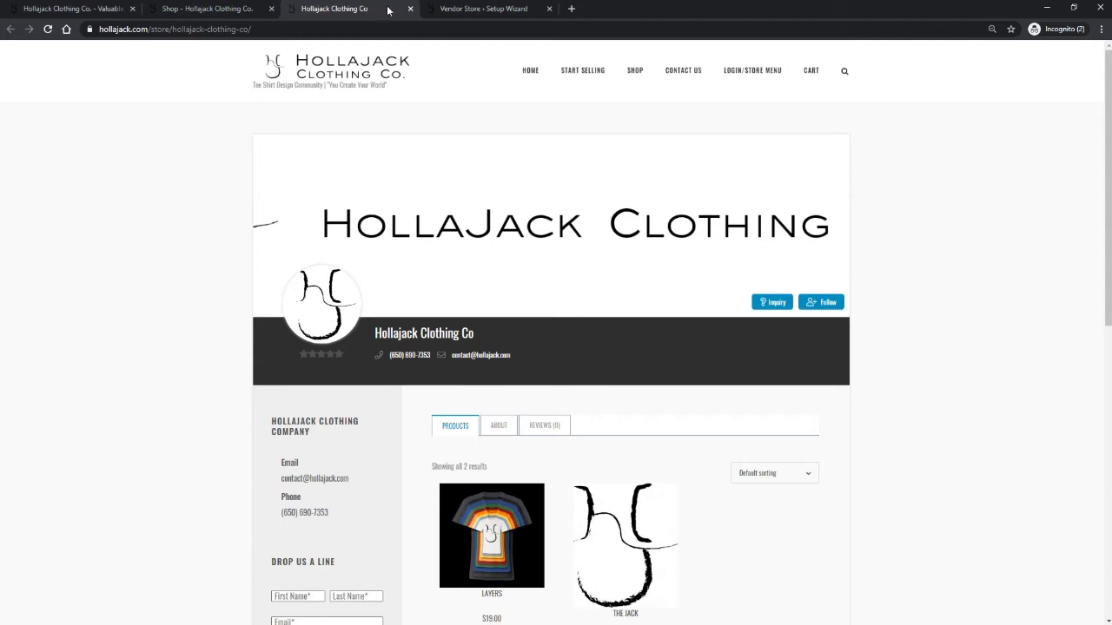
click(453, 14)
- Set the store's map location to Sandy, Utah, United States of America and show the surrounding area on the map
scroll(584, 446, down, 3)
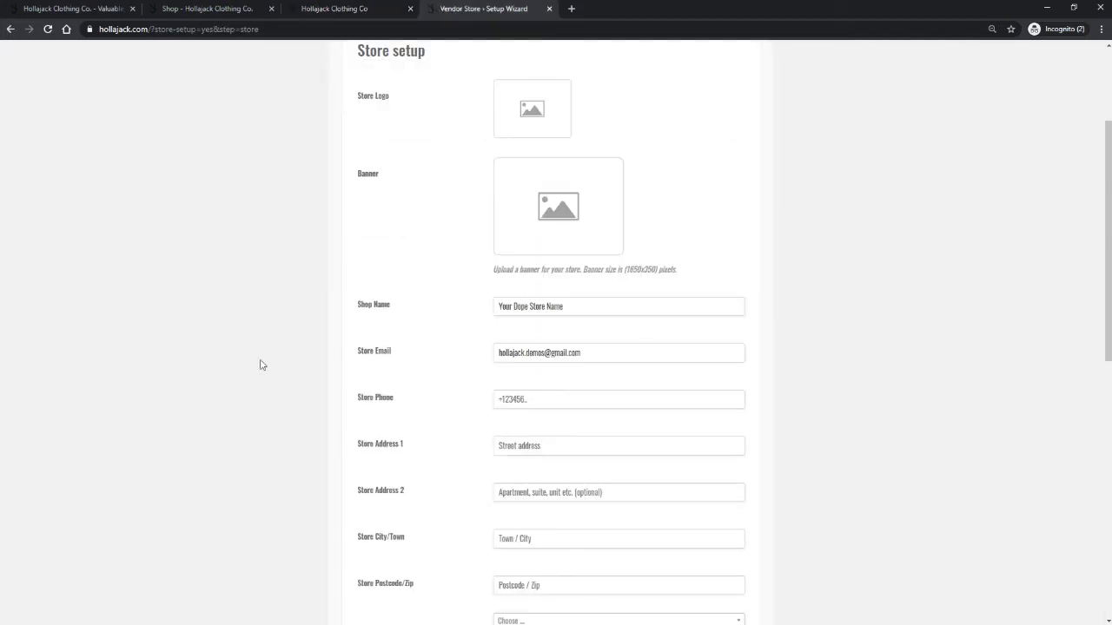
scroll(528, 377, down, 2)
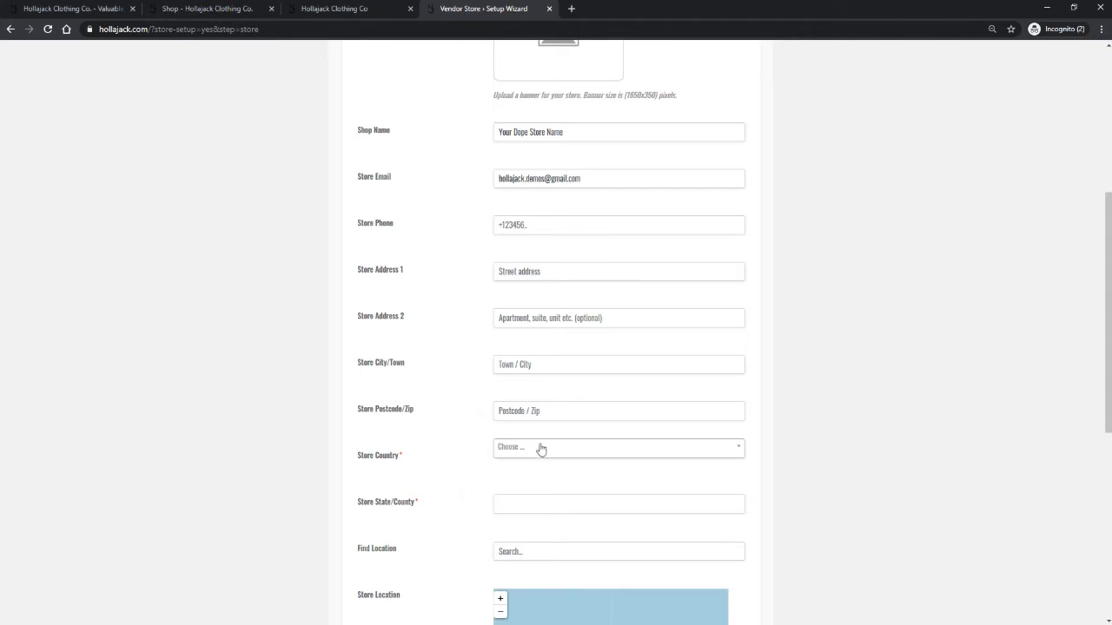
scroll(539, 448, down, 1)
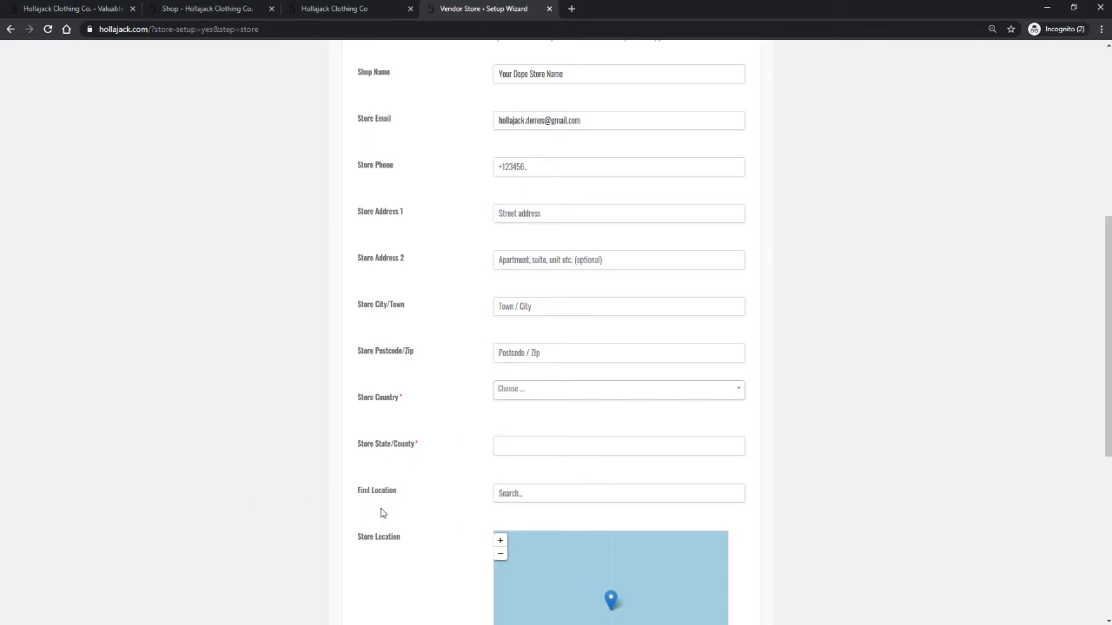
scroll(380, 513, down, 2)
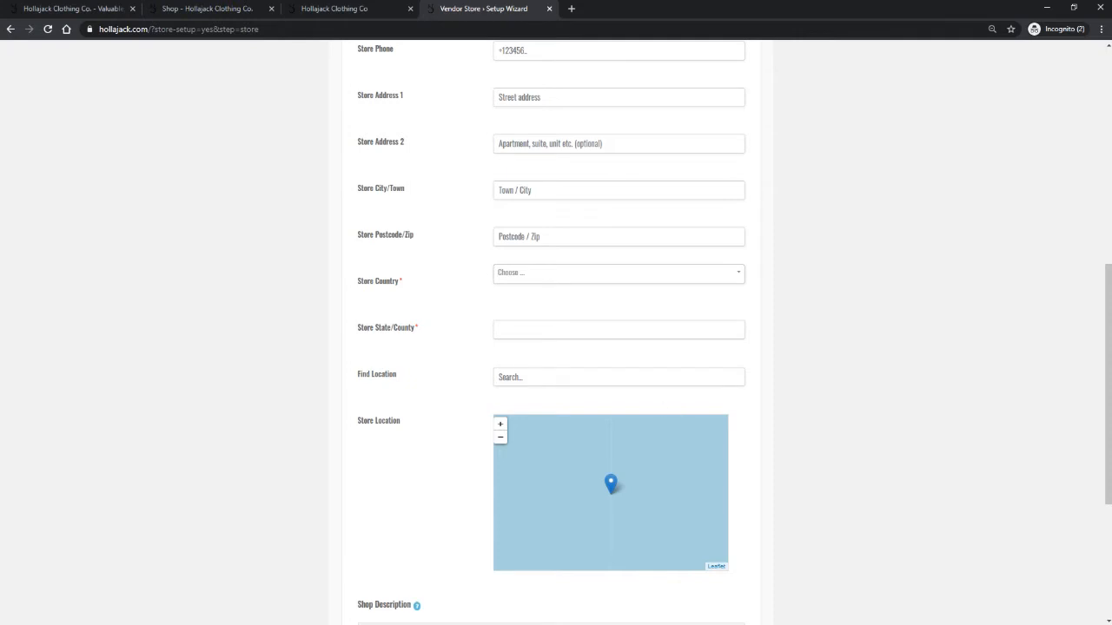
click(498, 377)
text(sandy utah)
click(588, 394)
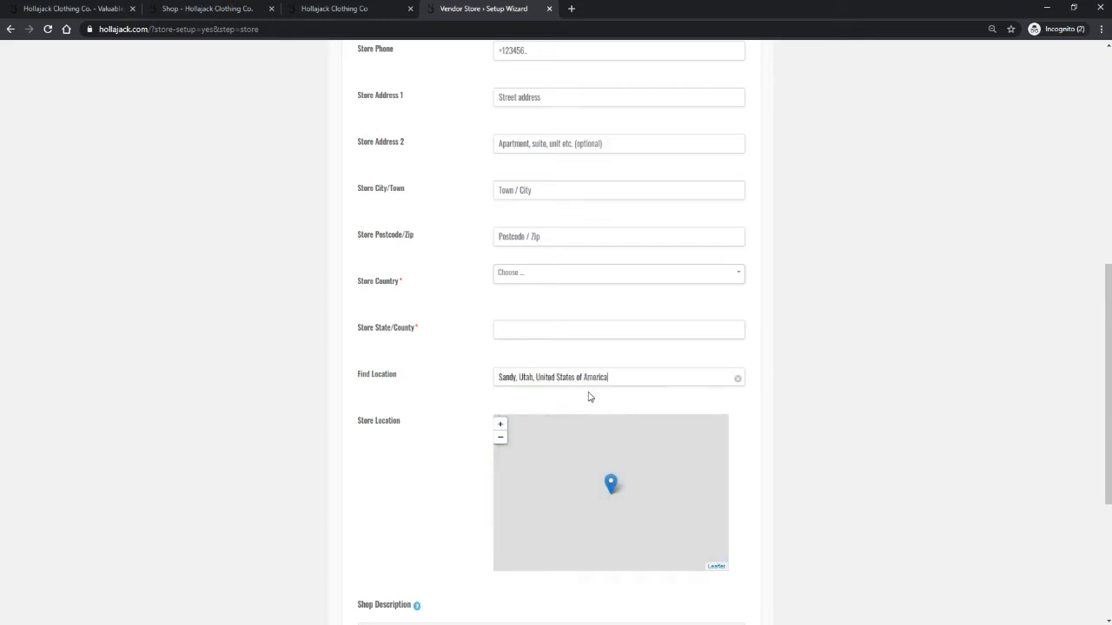
click(501, 440)
click(499, 440)
click(499, 439)
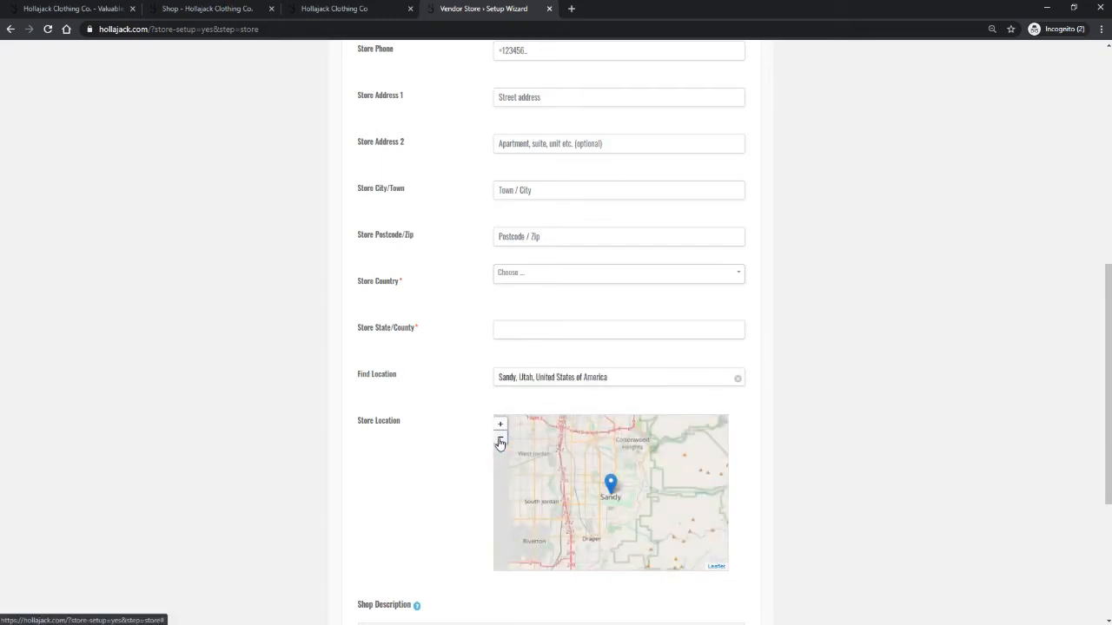
- Open the site's store list in the other page and examine how store locations are marked on its map
click(335, 8)
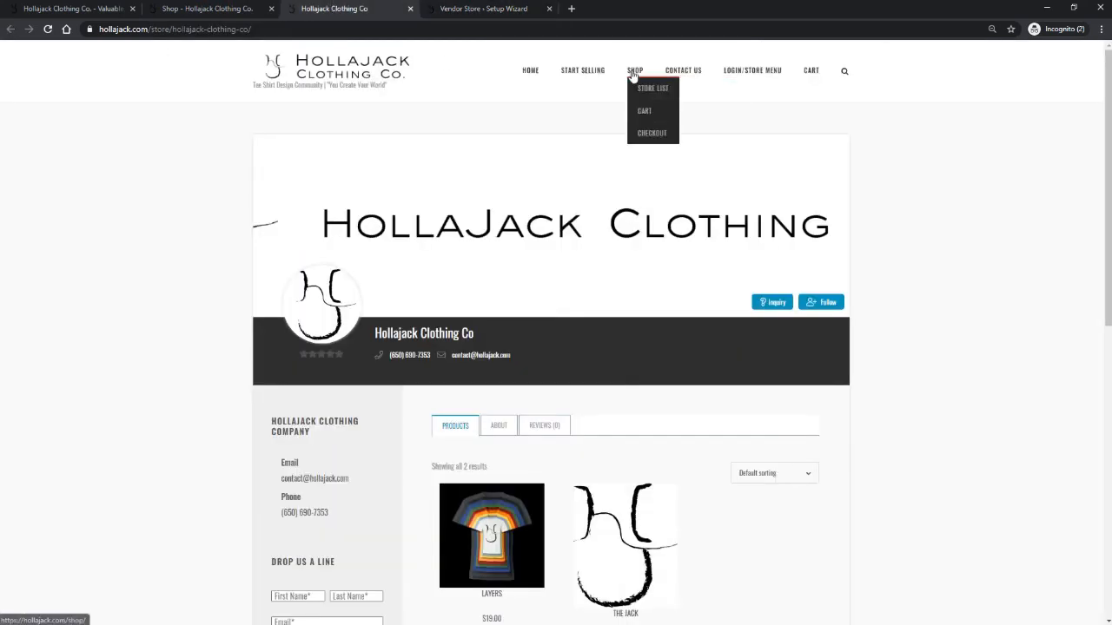
click(643, 92)
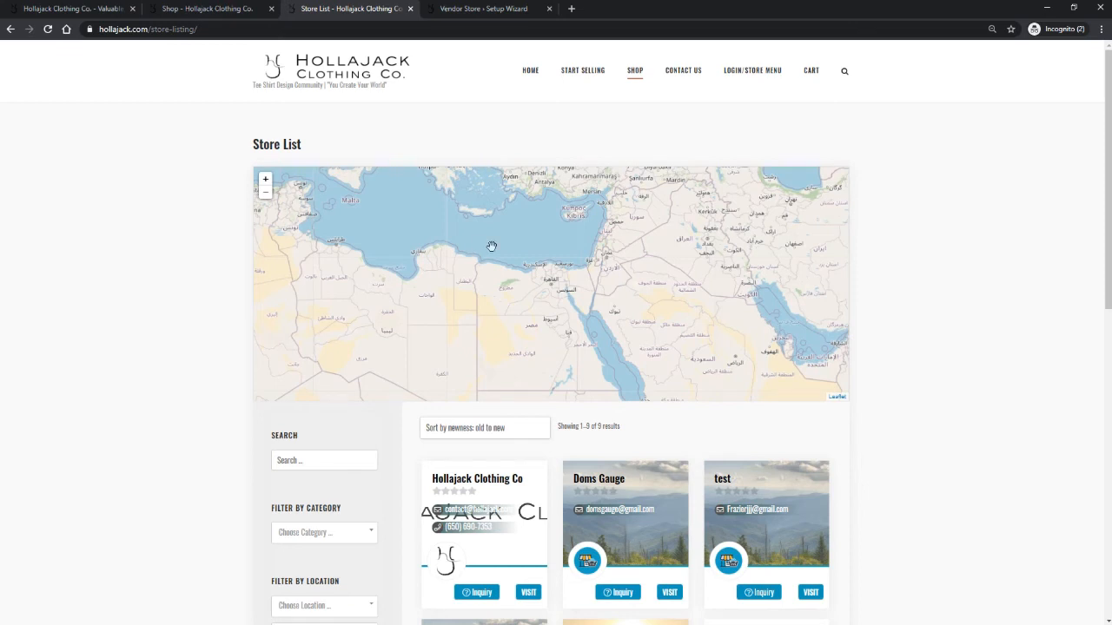
scroll(647, 335, down, 5)
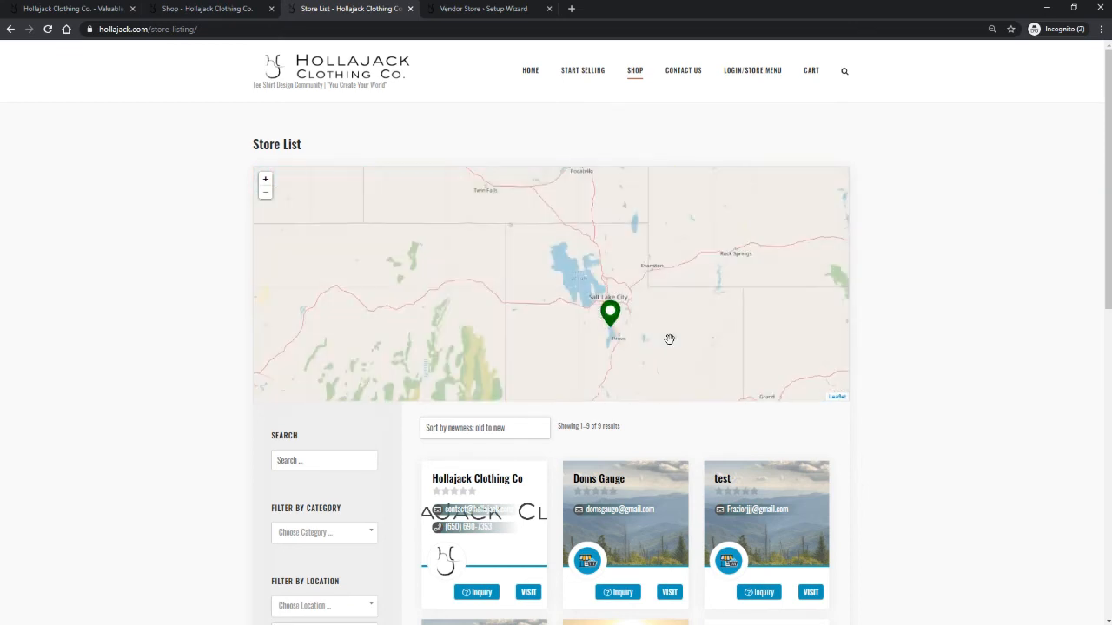
scroll(667, 340, up, 5)
scroll(534, 286, down, 6)
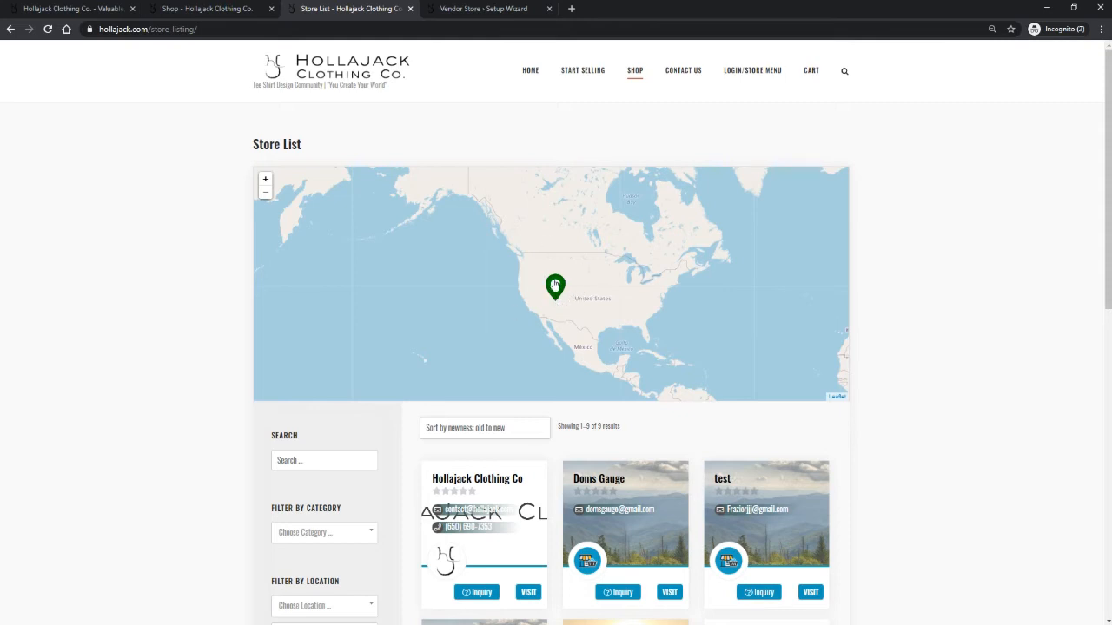
scroll(583, 310, up, 3)
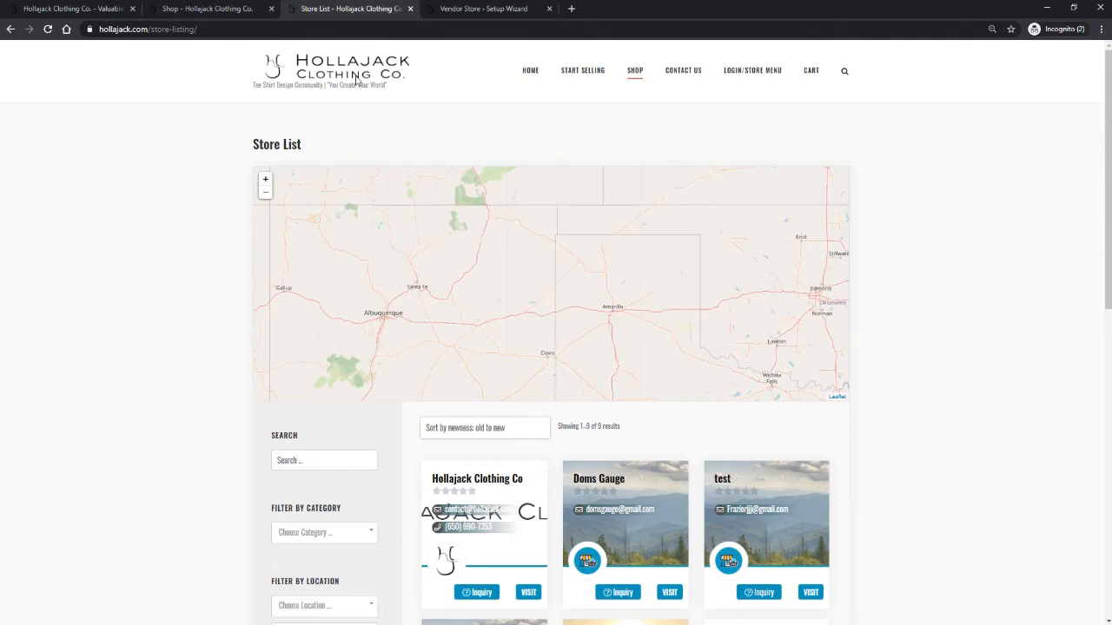
click(148, 8)
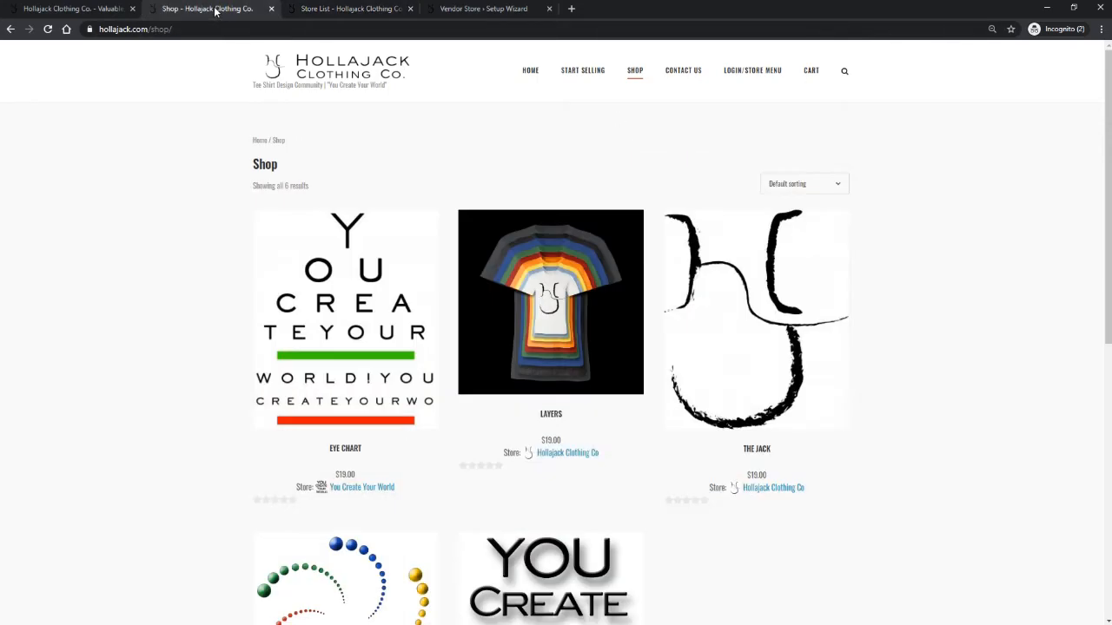
click(86, 7)
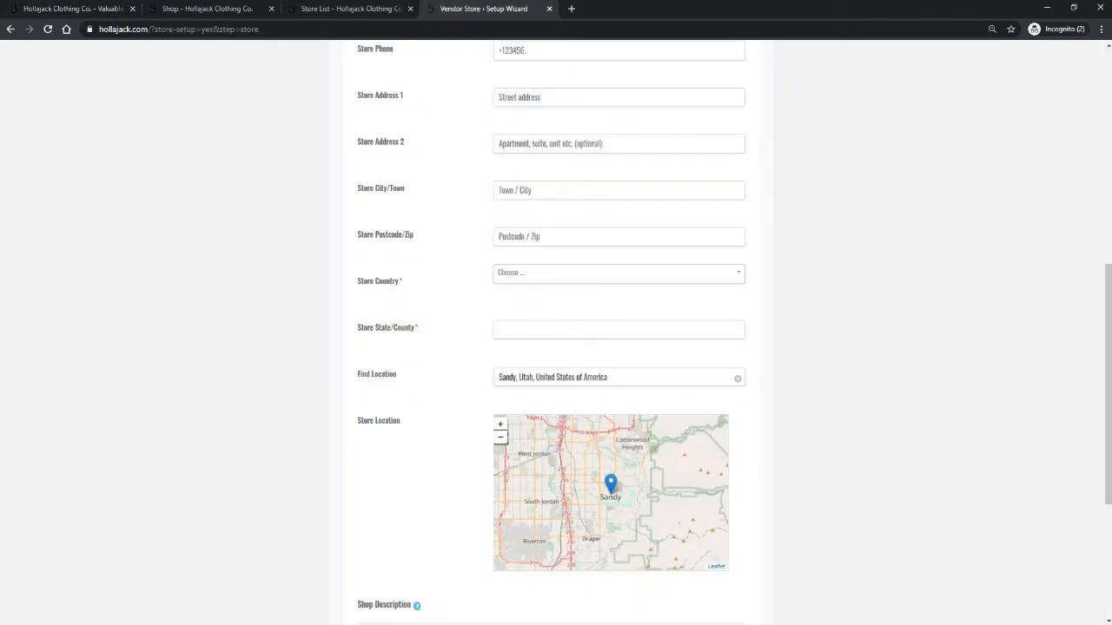
- Look over the completed Store setup form and continue to the payment setup
scroll(370, 269, down, 3)
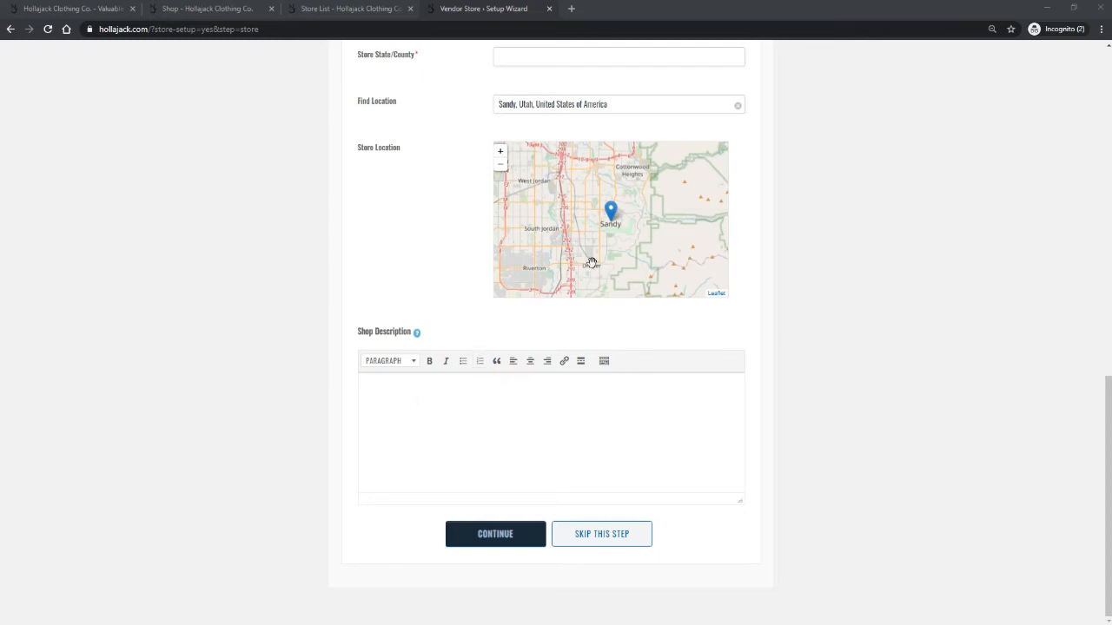
scroll(555, 330, up, 14)
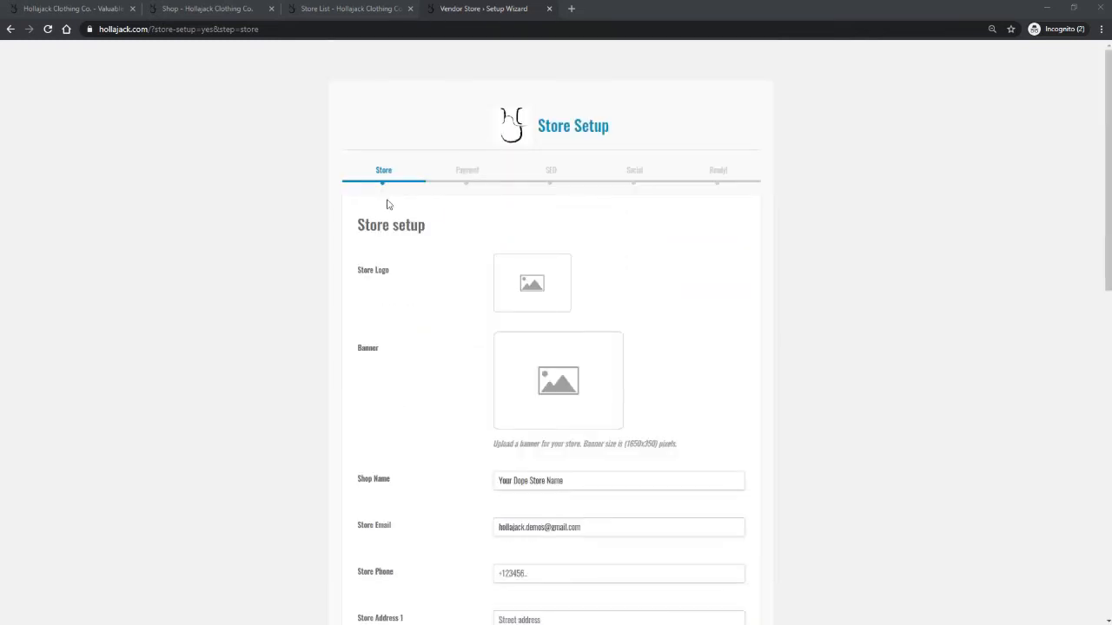
scroll(567, 496, down, 9)
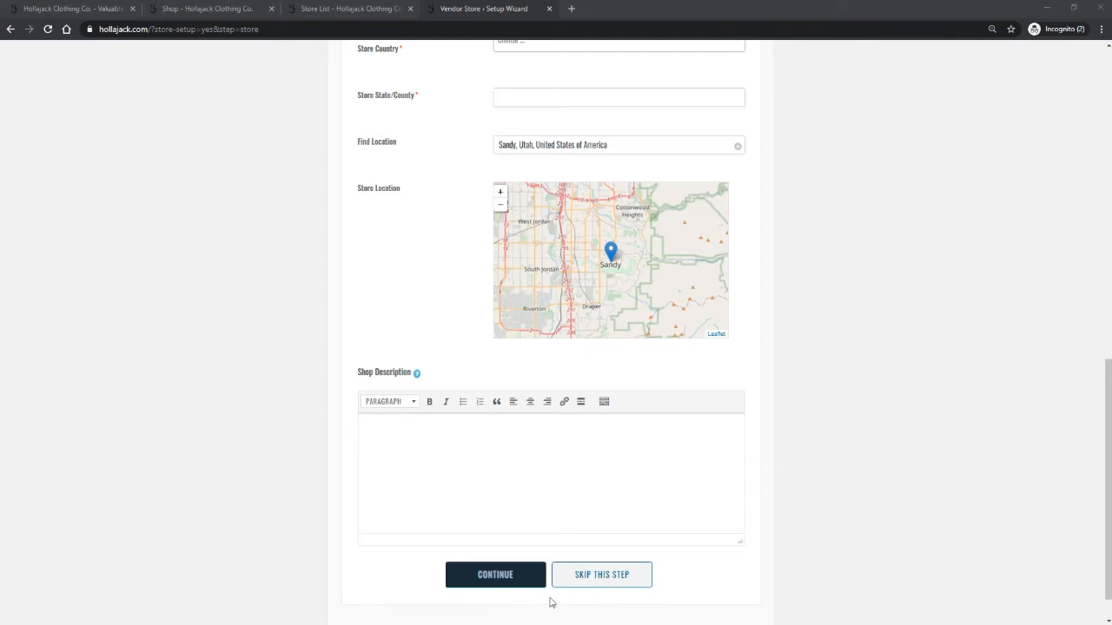
click(496, 578)
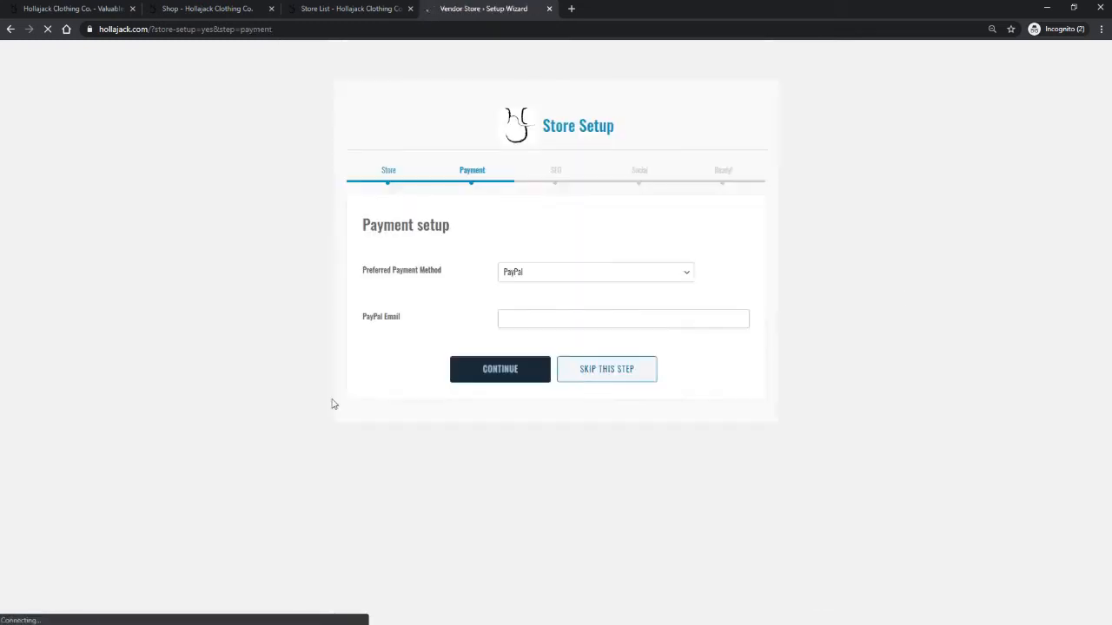
- Check the preferred payment method options, keep PayPal, and continue to the SEO setup
click(553, 277)
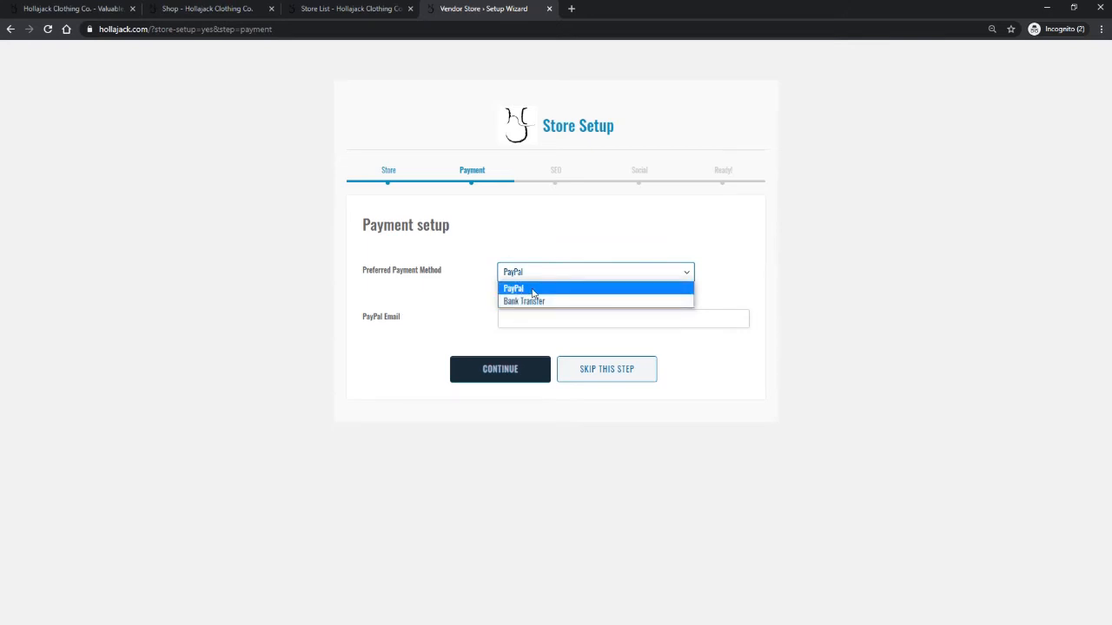
click(512, 228)
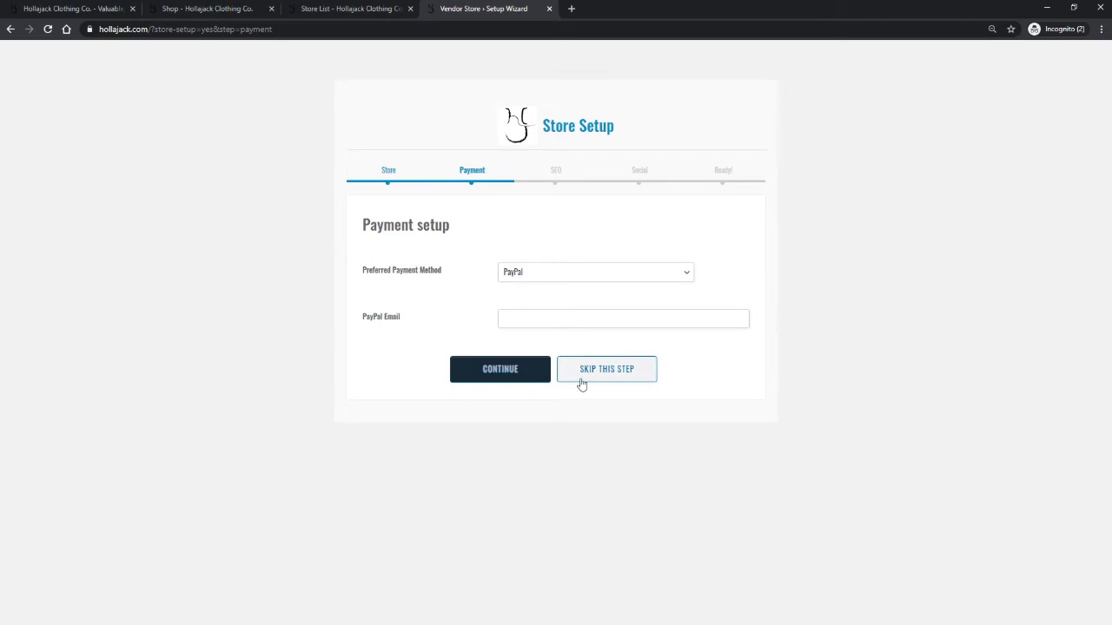
click(492, 373)
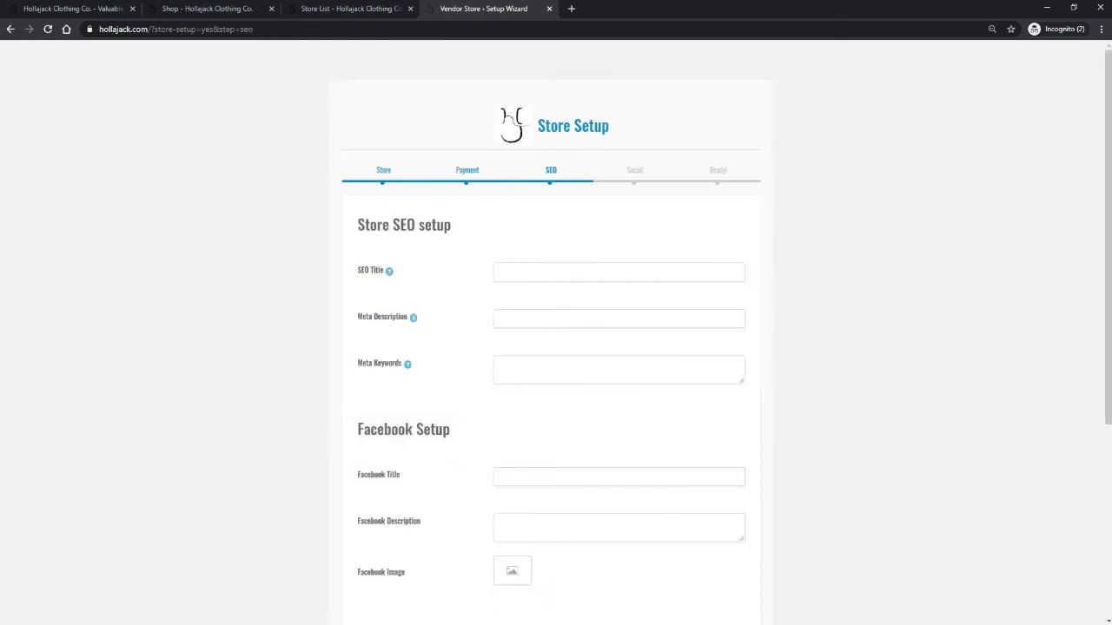
- Examine the search, Facebook and Twitter fields of the Store SEO setup
scroll(520, 444, down, 5)
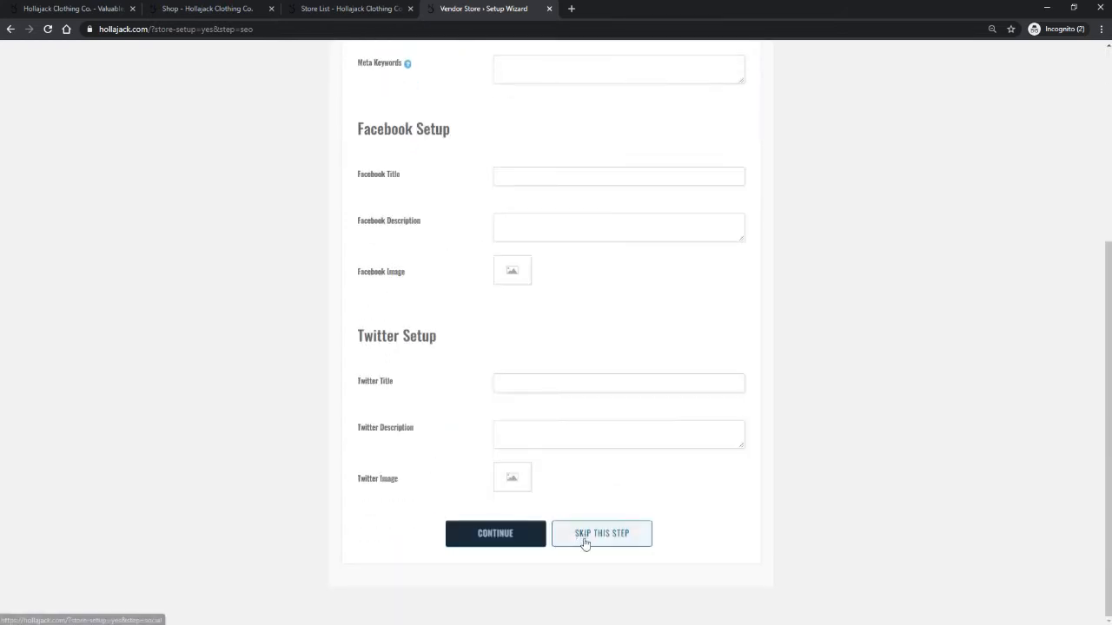
click(585, 544)
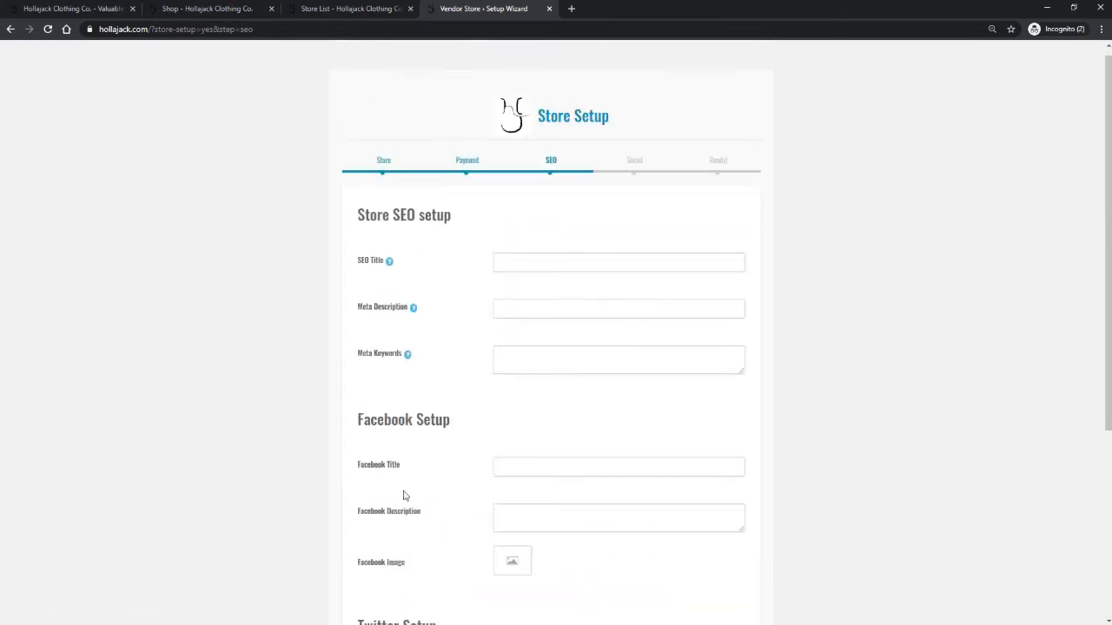
scroll(405, 491, down, 1)
scroll(419, 399, down, 2)
scroll(466, 482, up, 3)
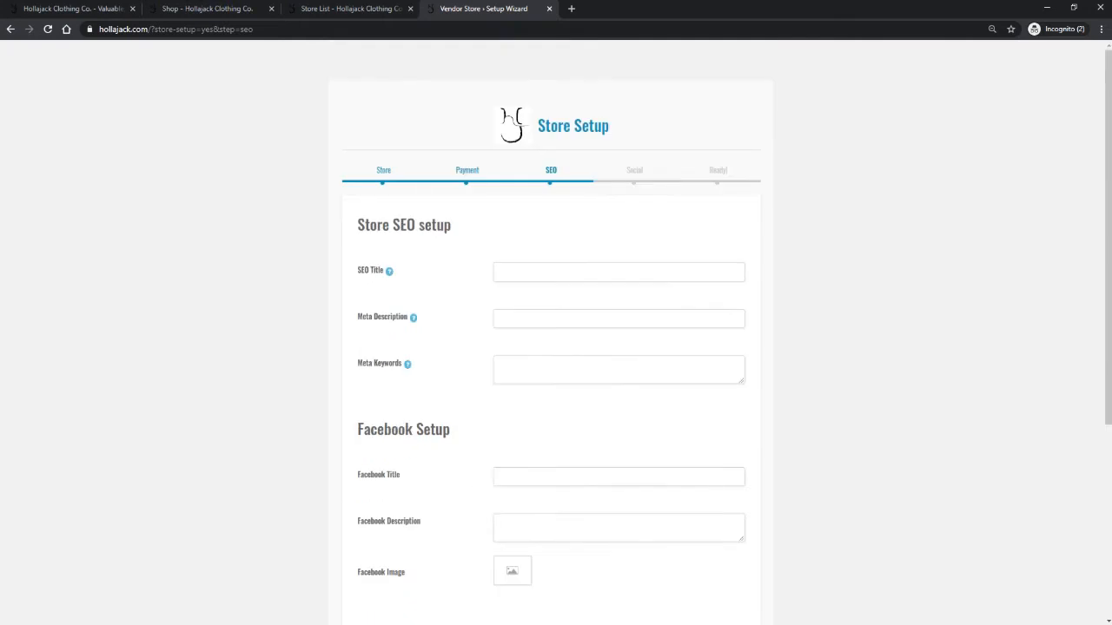
scroll(424, 504, down, 4)
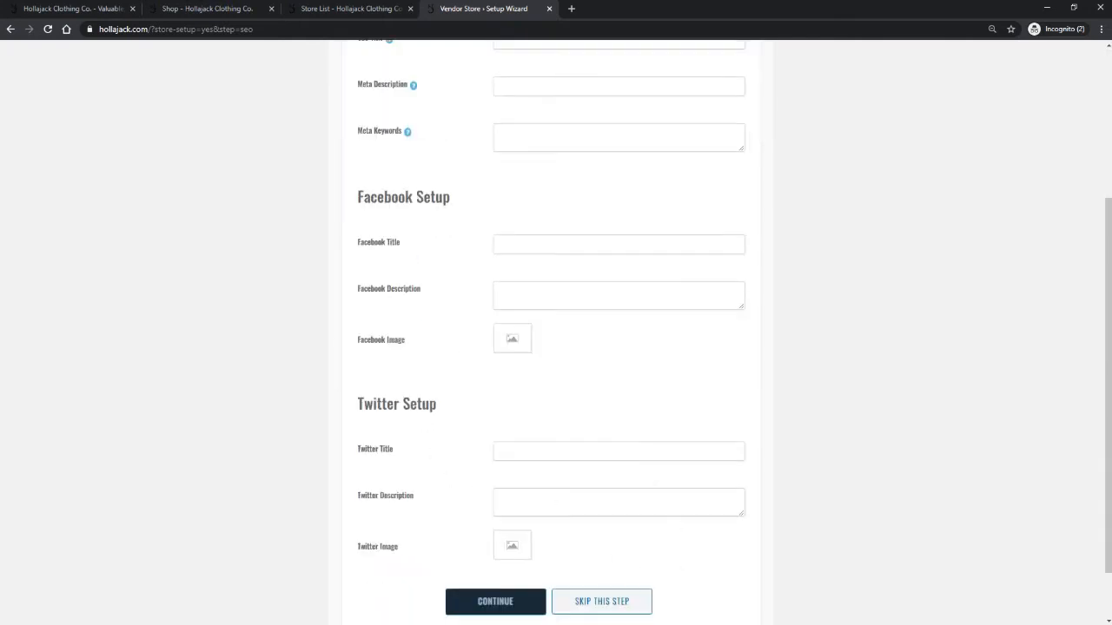
scroll(682, 566, up, 3)
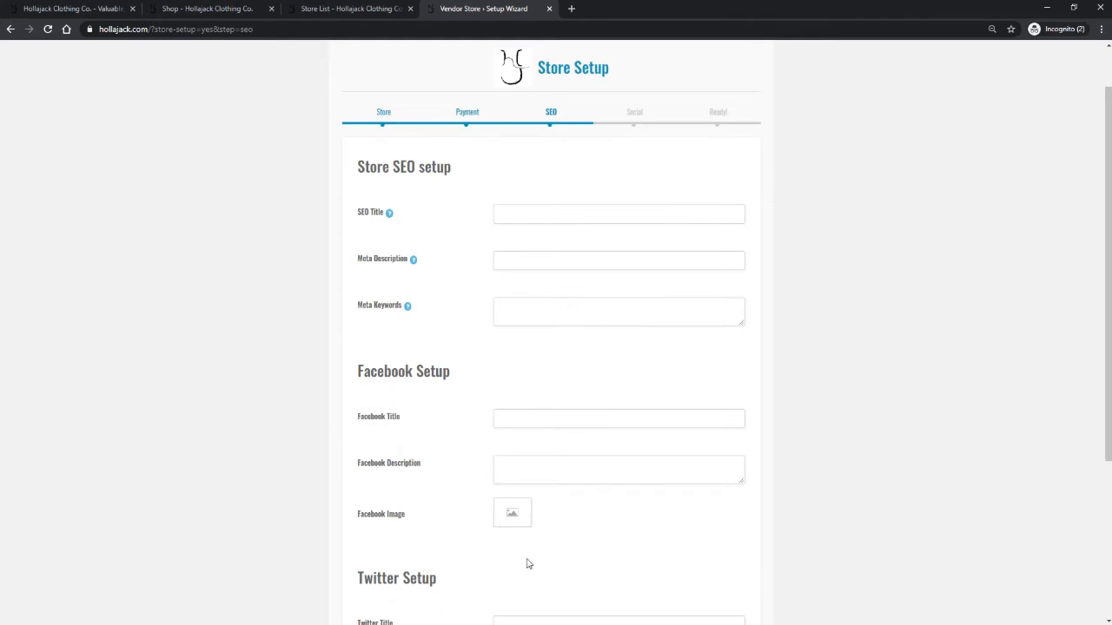
- Continue past the Store SEO setup and Store Social setup pages, leaving all their fields empty
scroll(512, 508, down, 3)
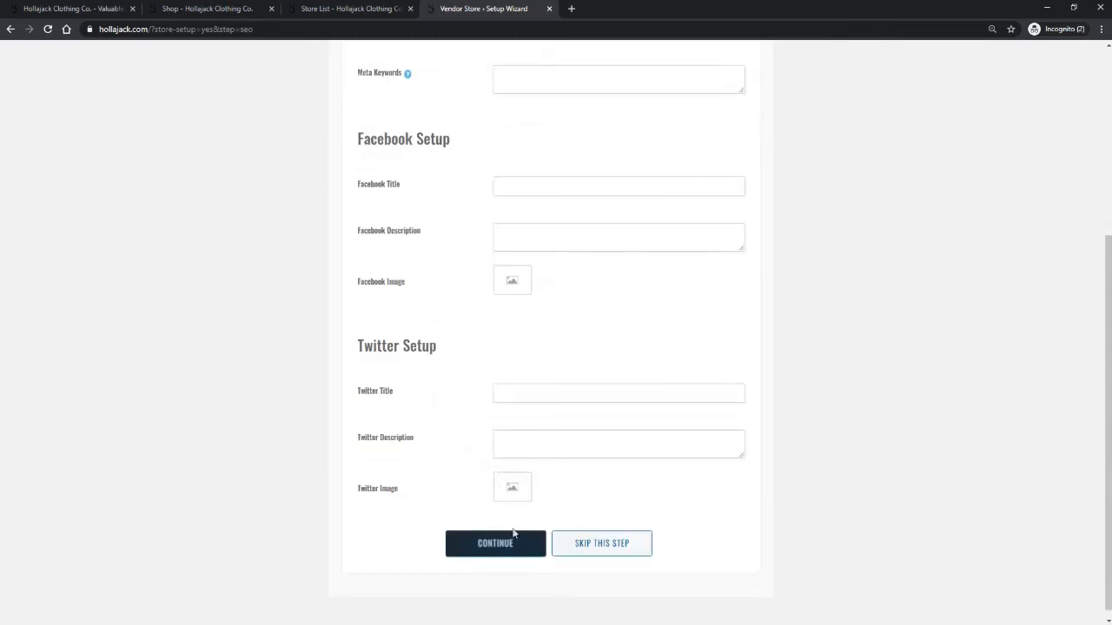
click(478, 548)
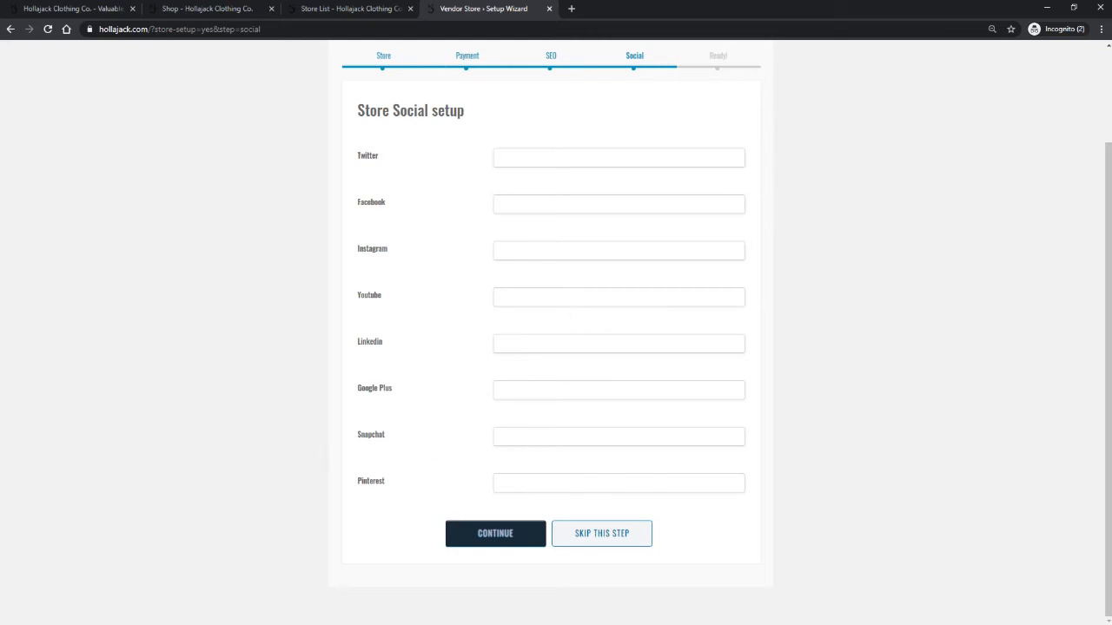
click(487, 533)
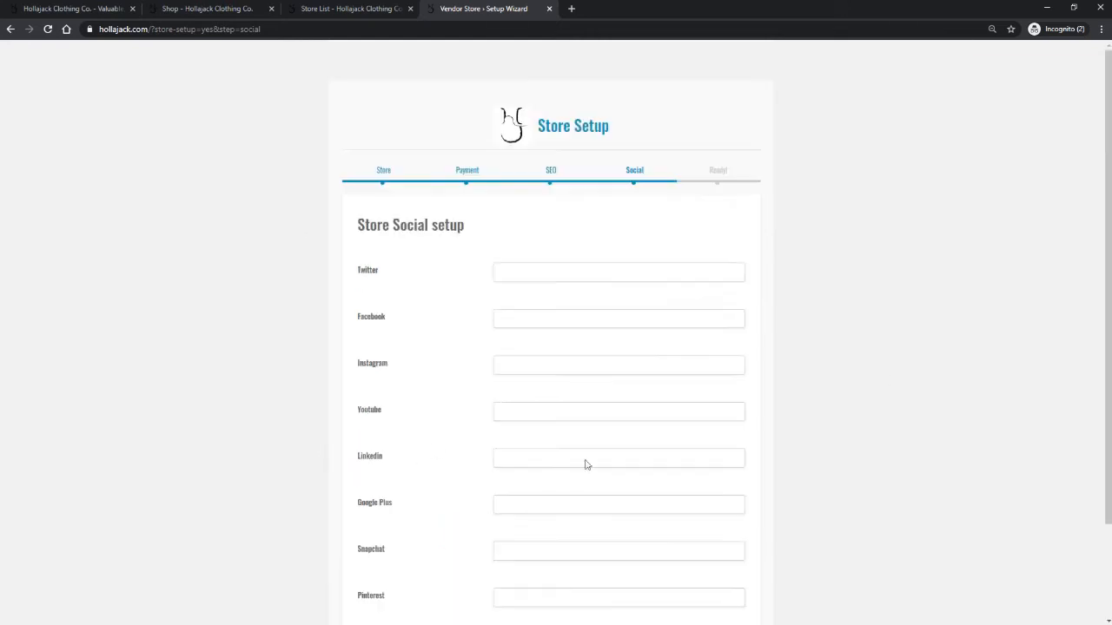
scroll(586, 465, down, 2)
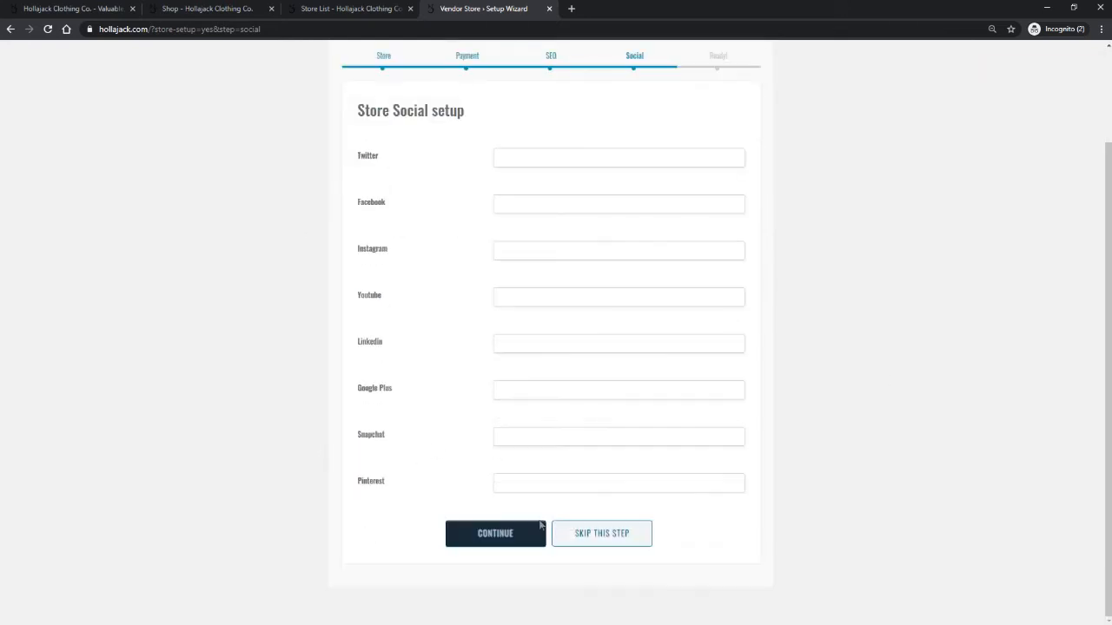
click(493, 542)
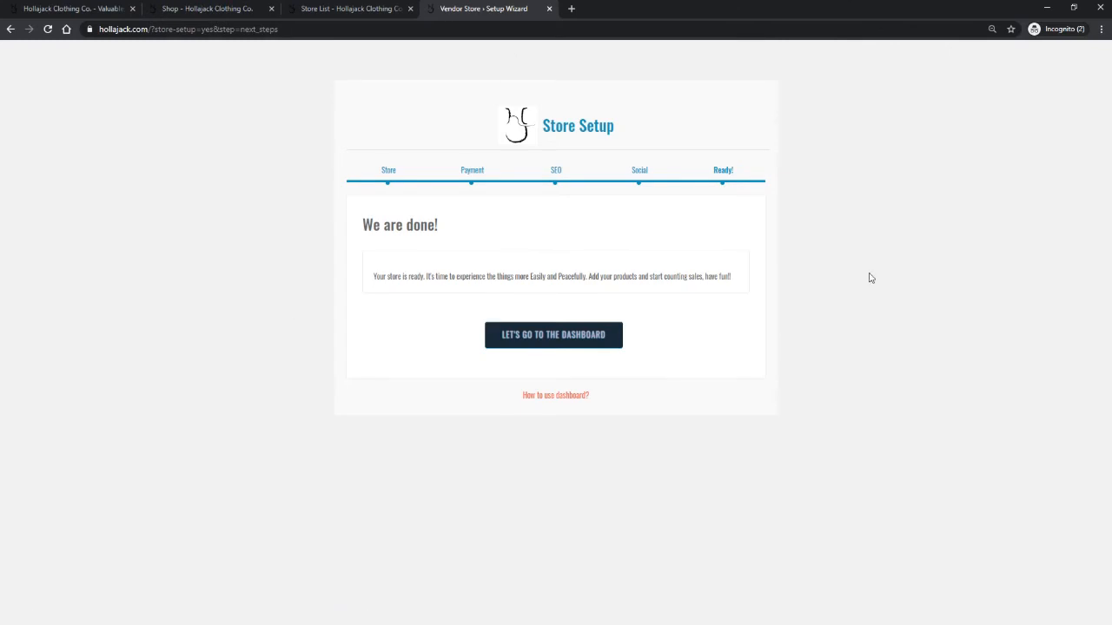
- Go to the store dashboard and look over its menu entries, sales charts, notifications, inquiries and store stats
click(550, 340)
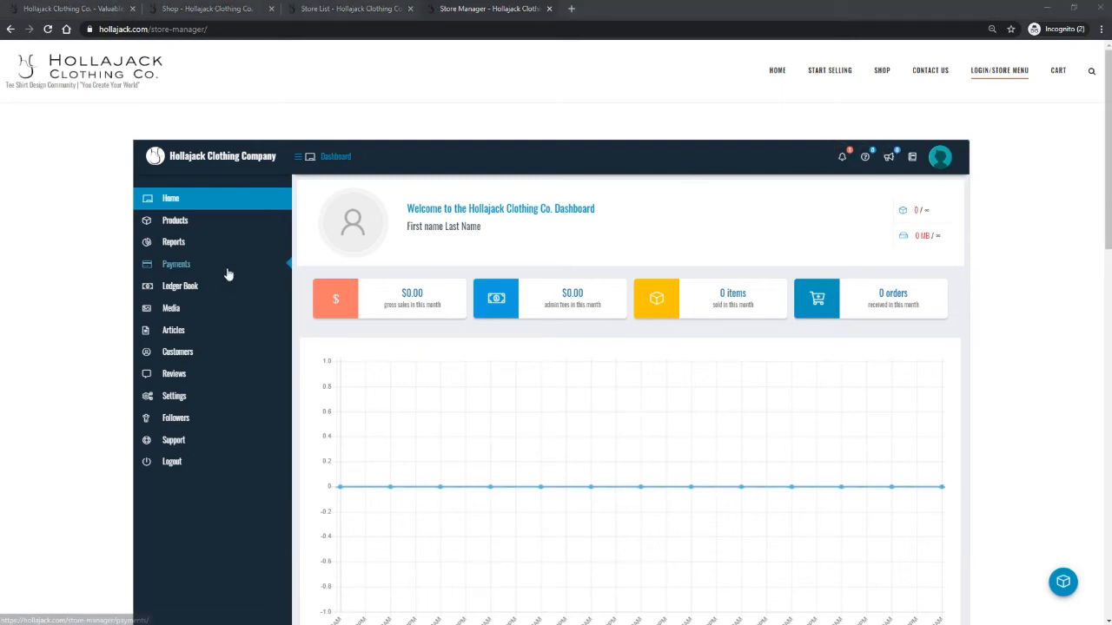
mouse_move(283, 356)
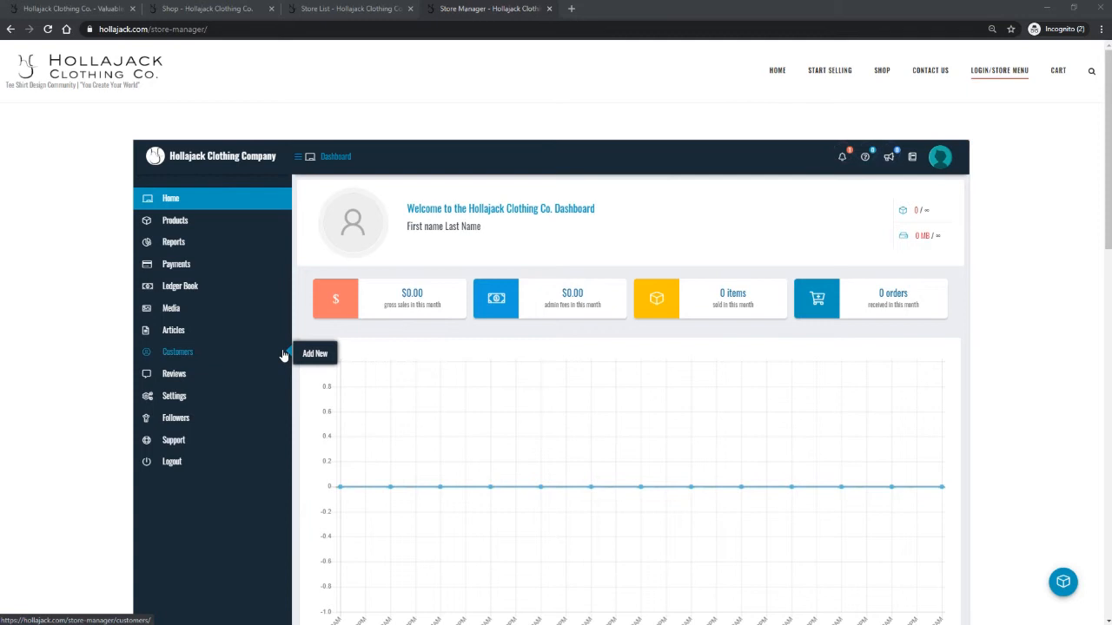
mouse_move(295, 327)
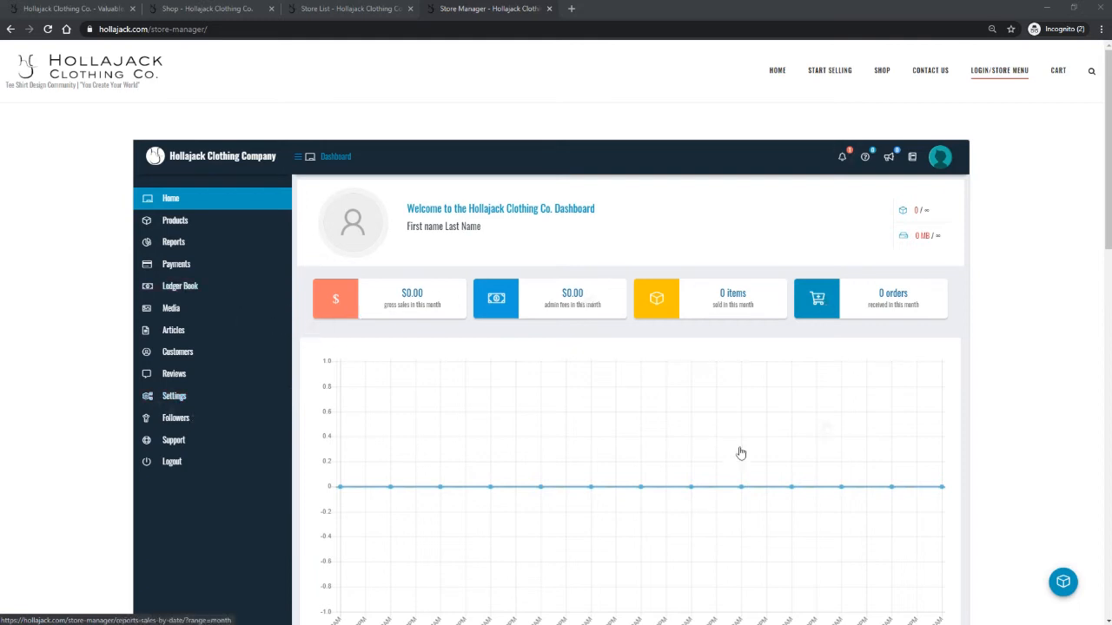
scroll(608, 422, down, 3)
scroll(621, 369, down, 3)
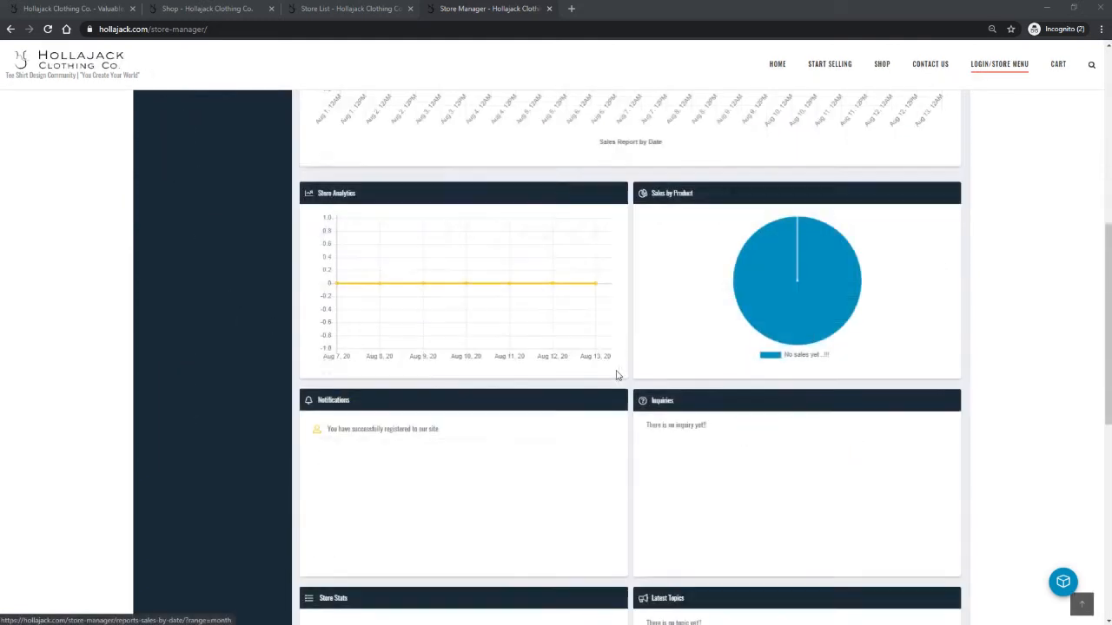
scroll(617, 375, down, 1)
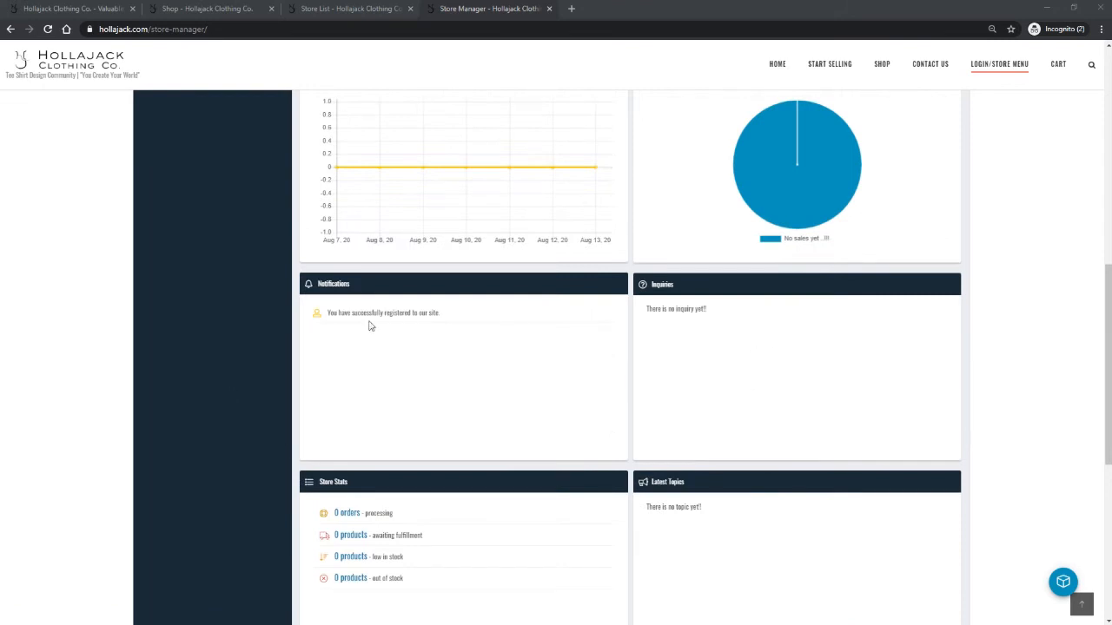
scroll(635, 536, down, 2)
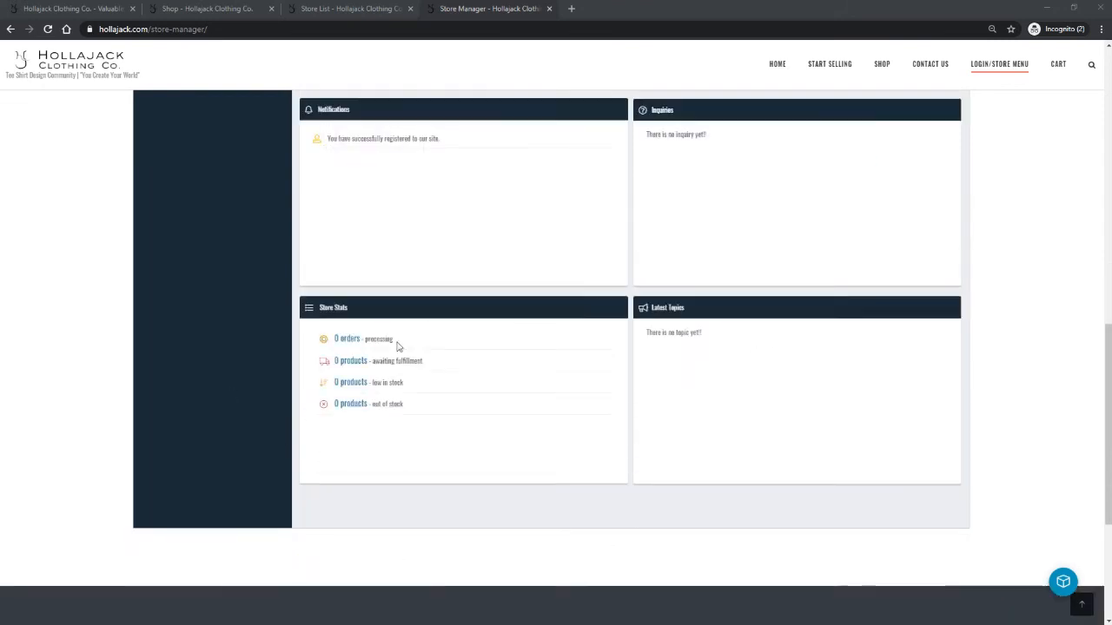
scroll(560, 420, up, 10)
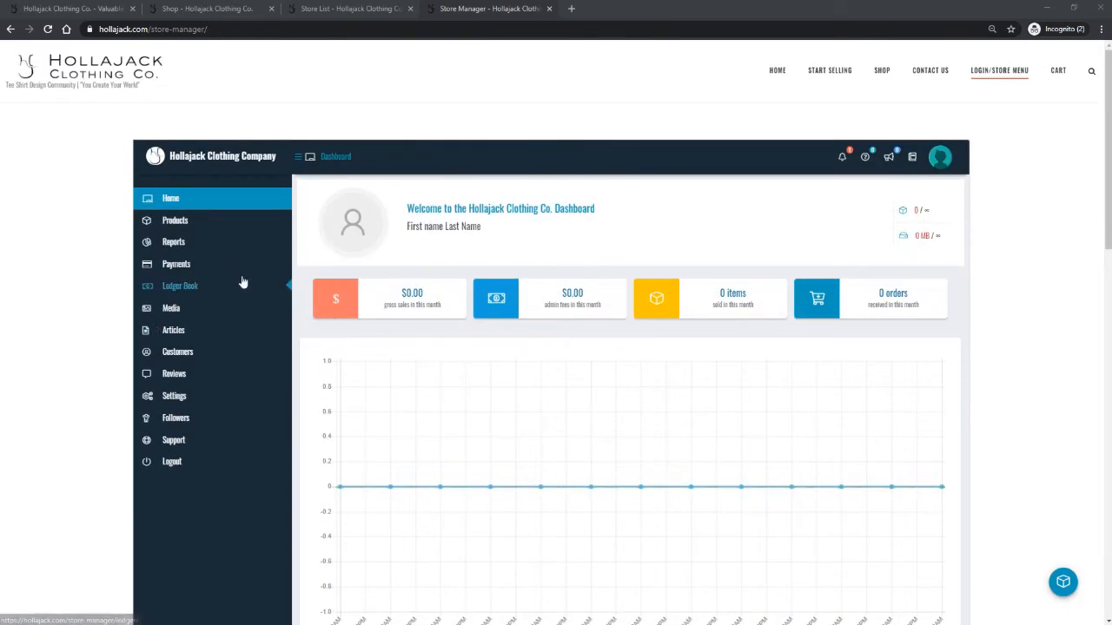
- Look through the store's Reports, Payments and Ledger Book pages, and return to the dashboard home
mouse_move(165, 224)
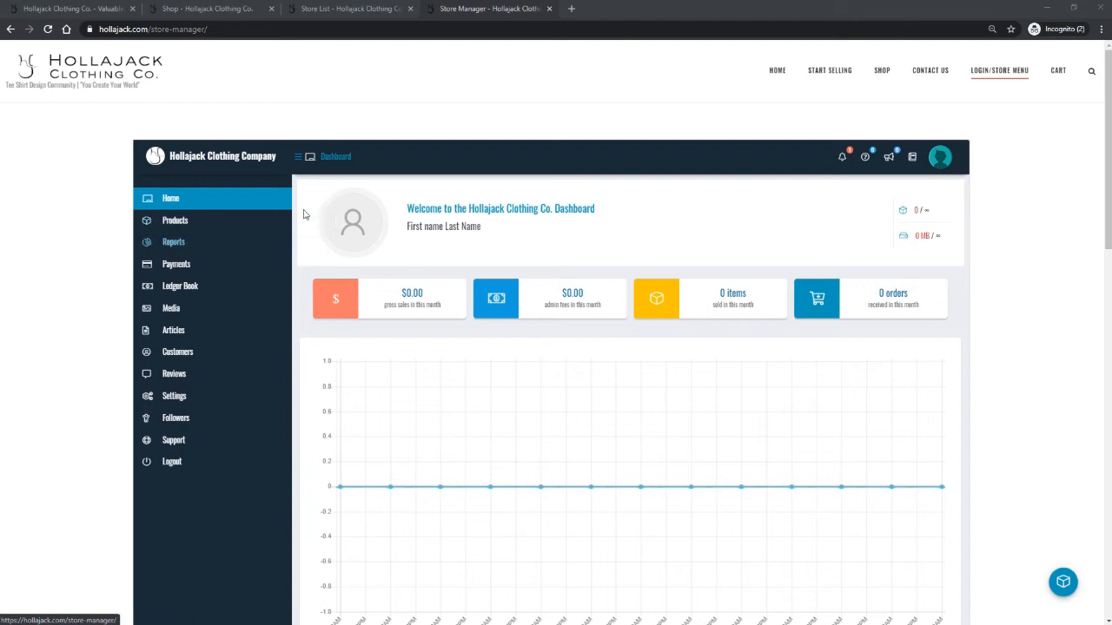
click(169, 246)
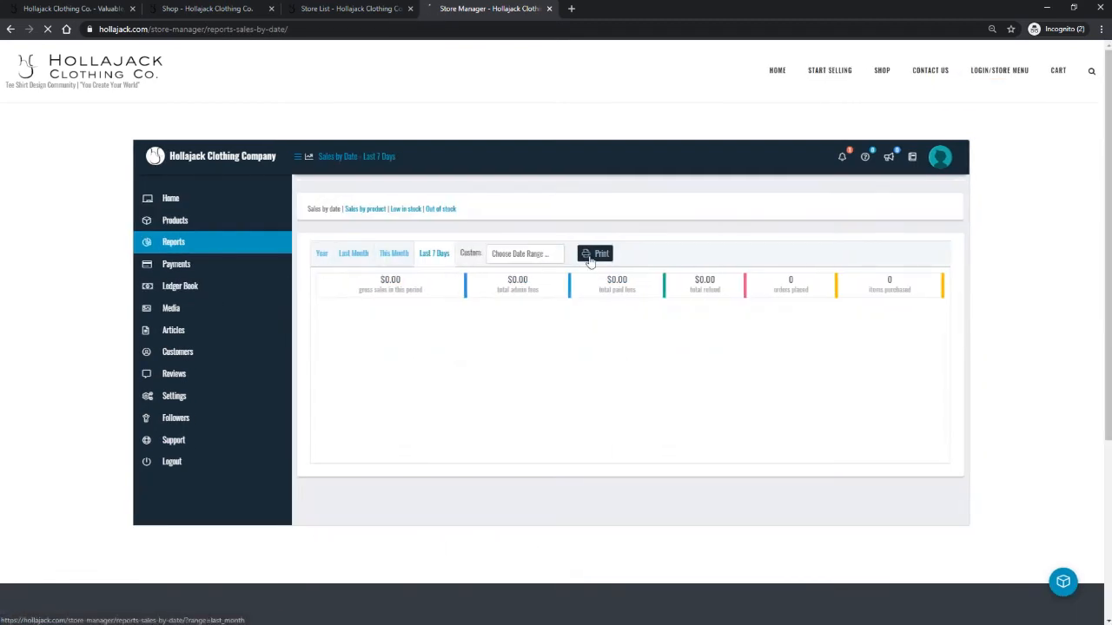
click(176, 271)
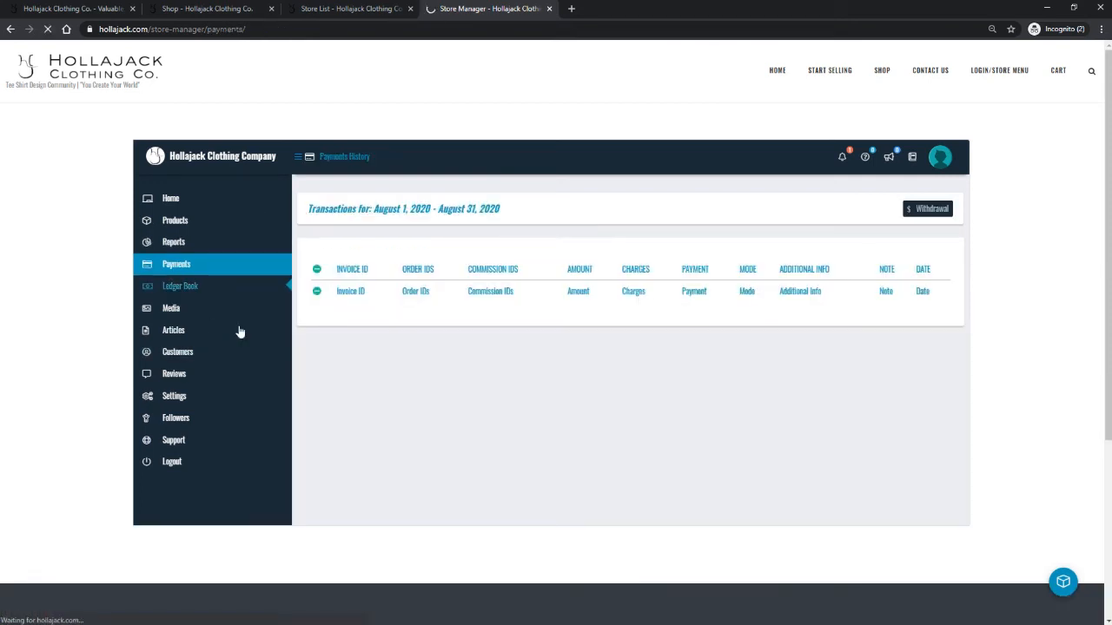
click(184, 288)
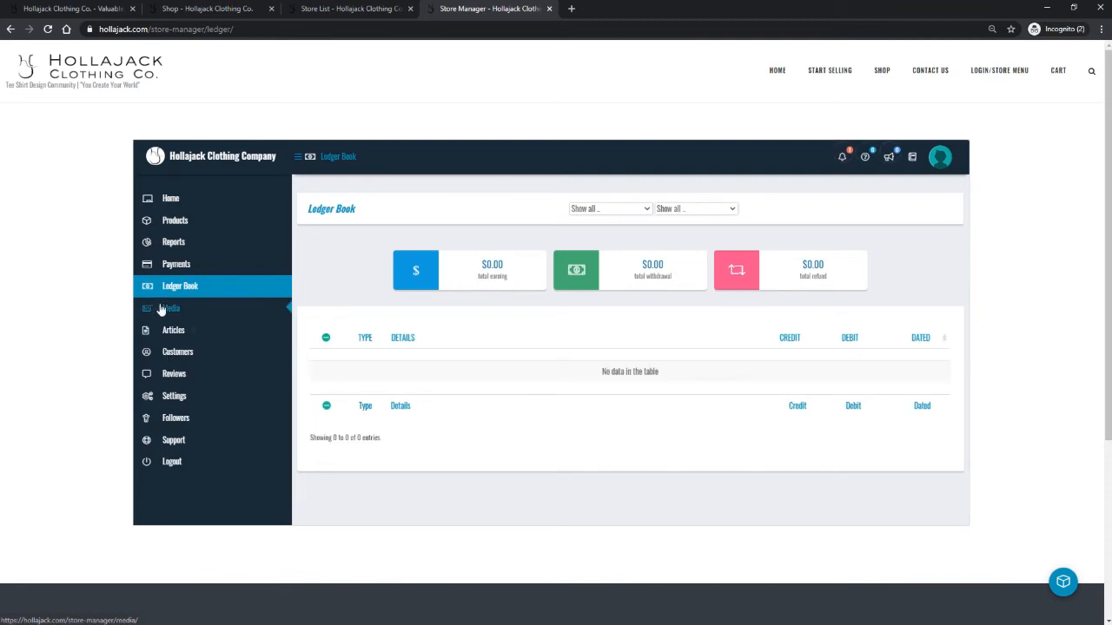
mouse_move(187, 339)
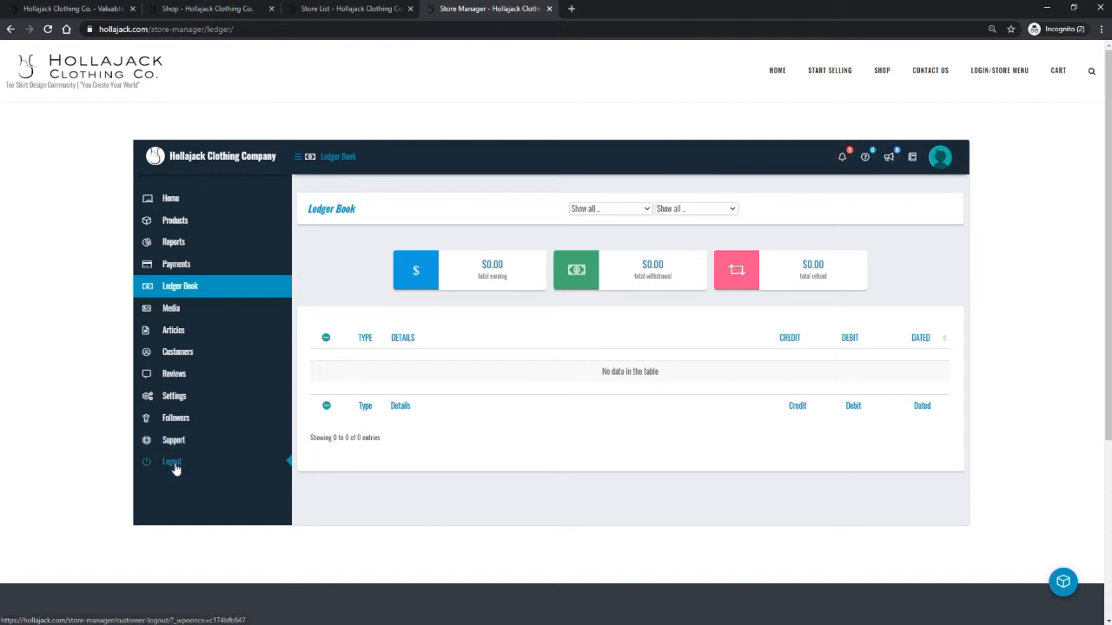
click(178, 205)
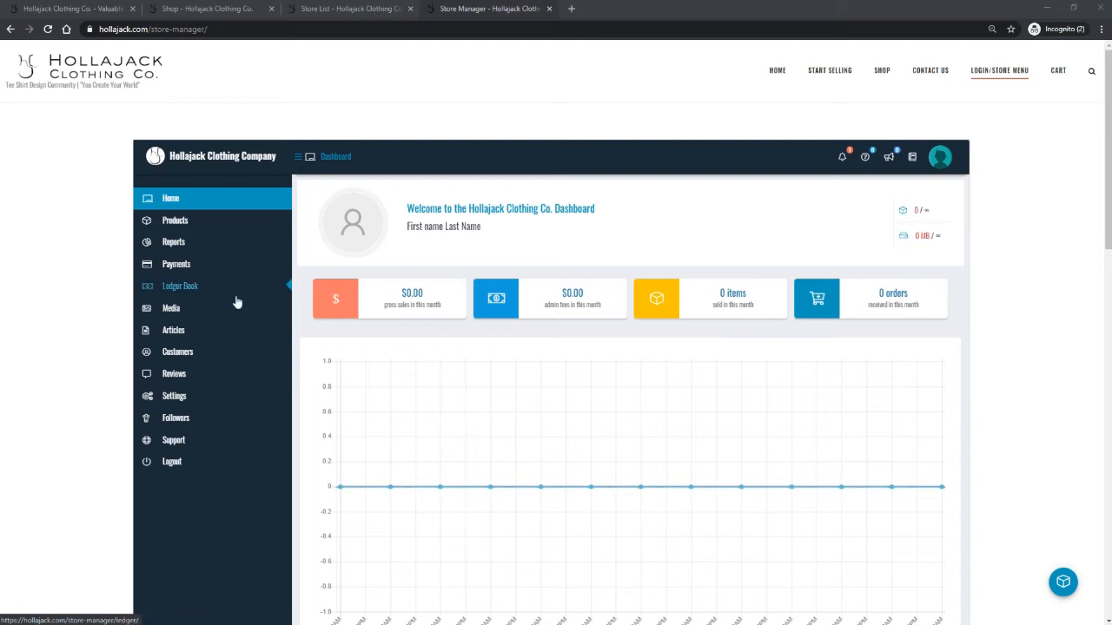
- Add a new product and create its design template from the Premium Unisex T-shirt
mouse_move(211, 221)
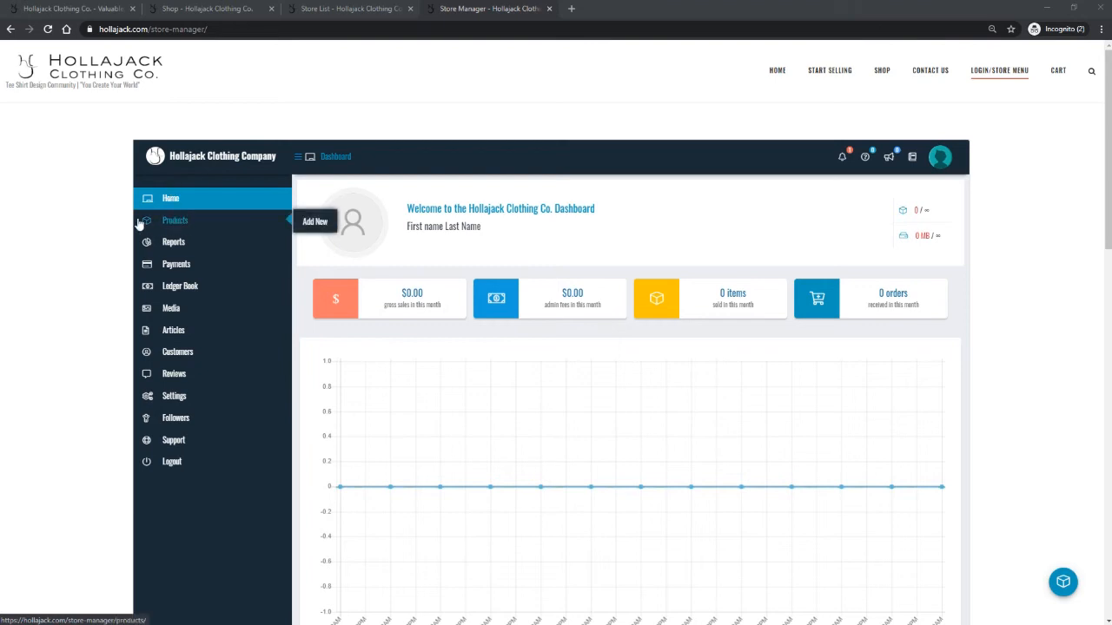
click(311, 225)
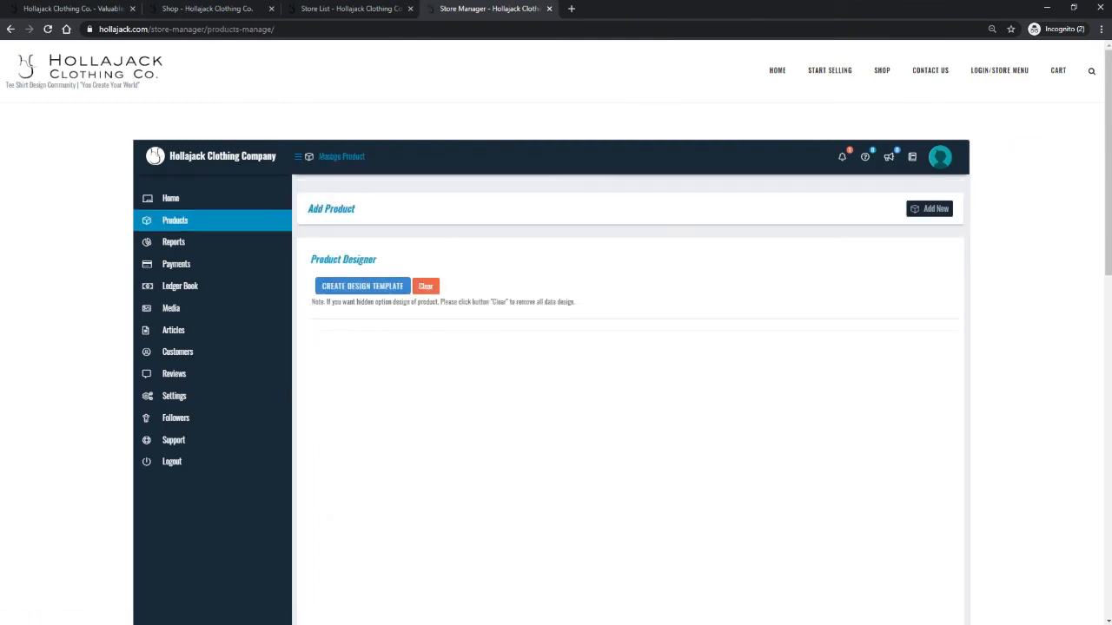
click(372, 293)
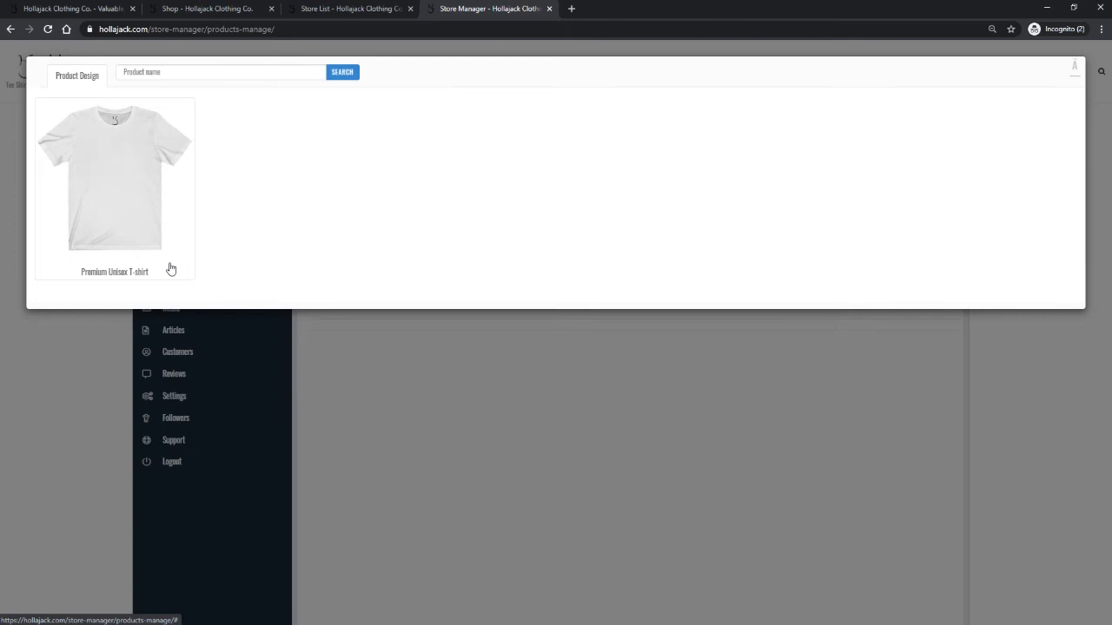
click(95, 218)
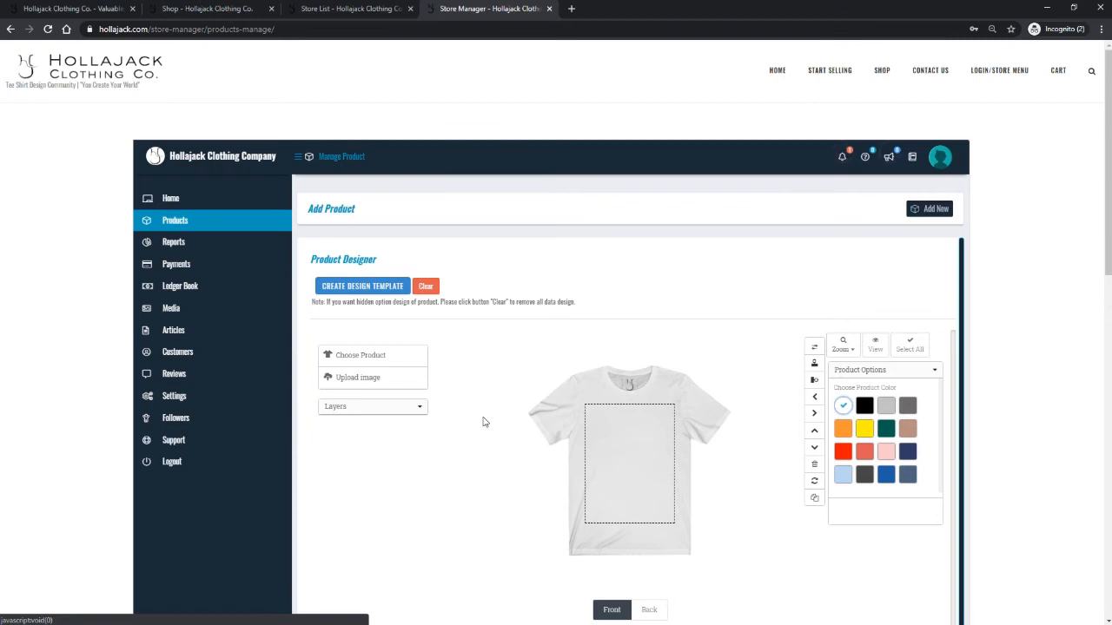
click(361, 378)
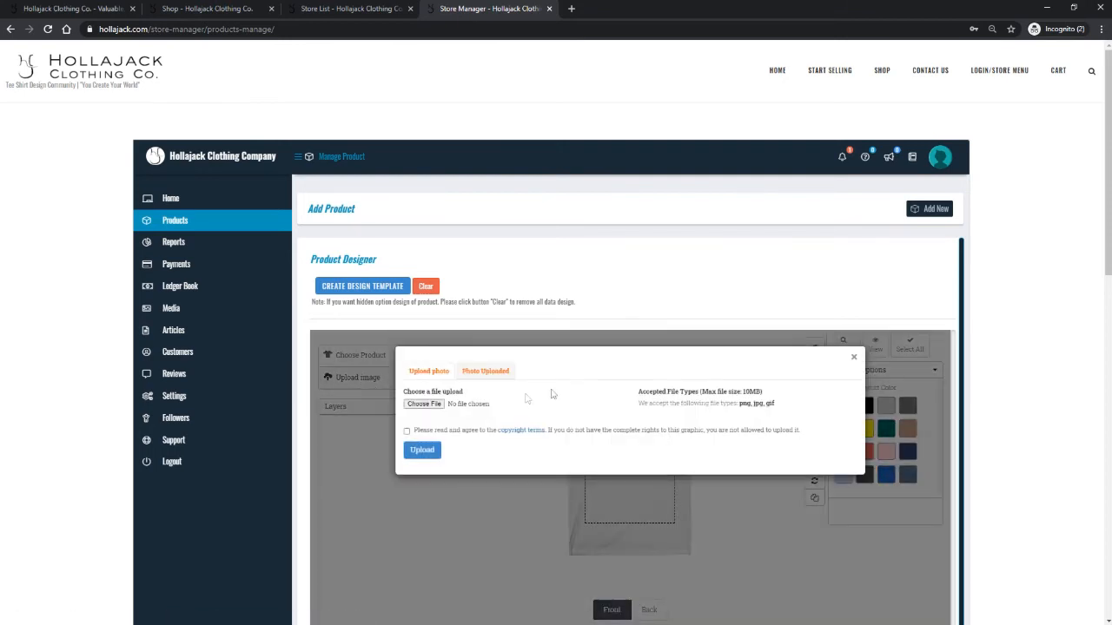
click(438, 408)
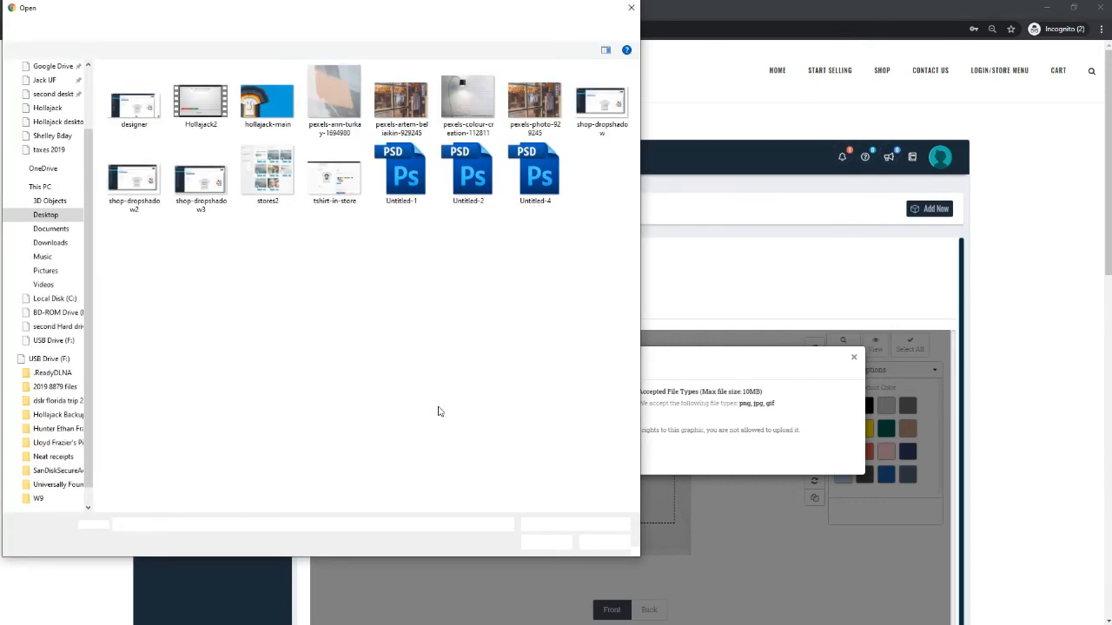
click(266, 102)
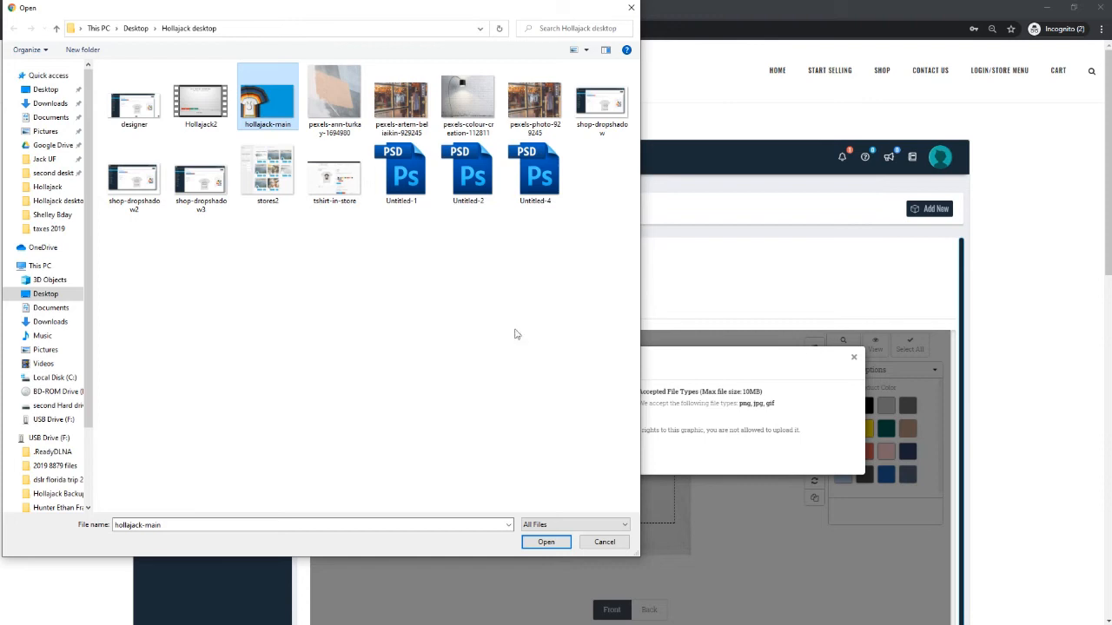
click(598, 543)
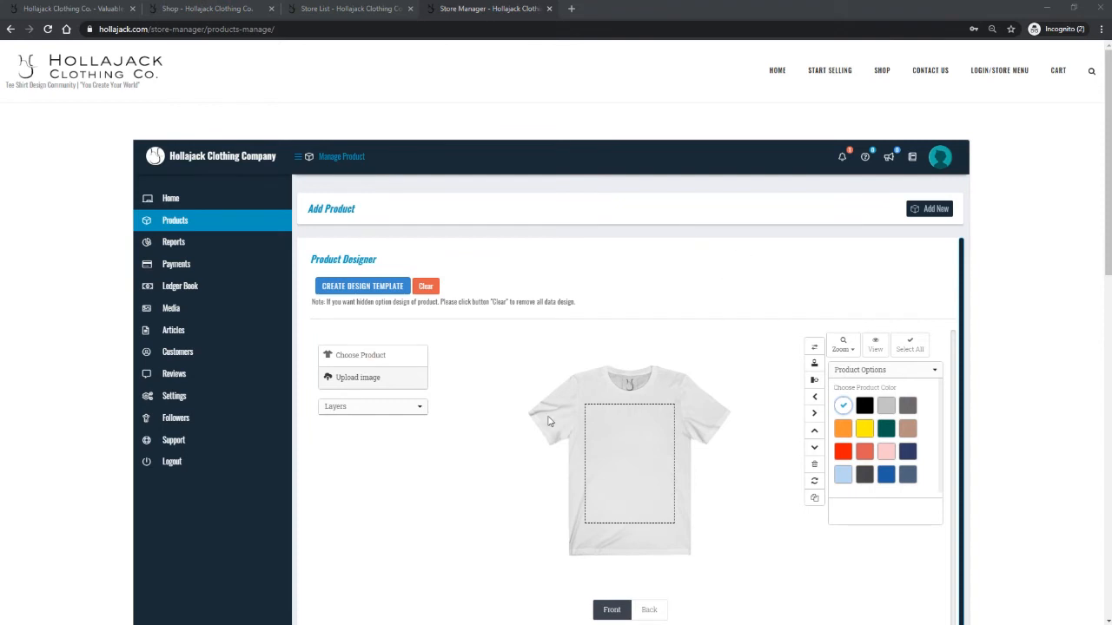
- Upload the image hollajack-main.jpg to the front of the T-shirt design, agreeing to the copyright terms
click(396, 386)
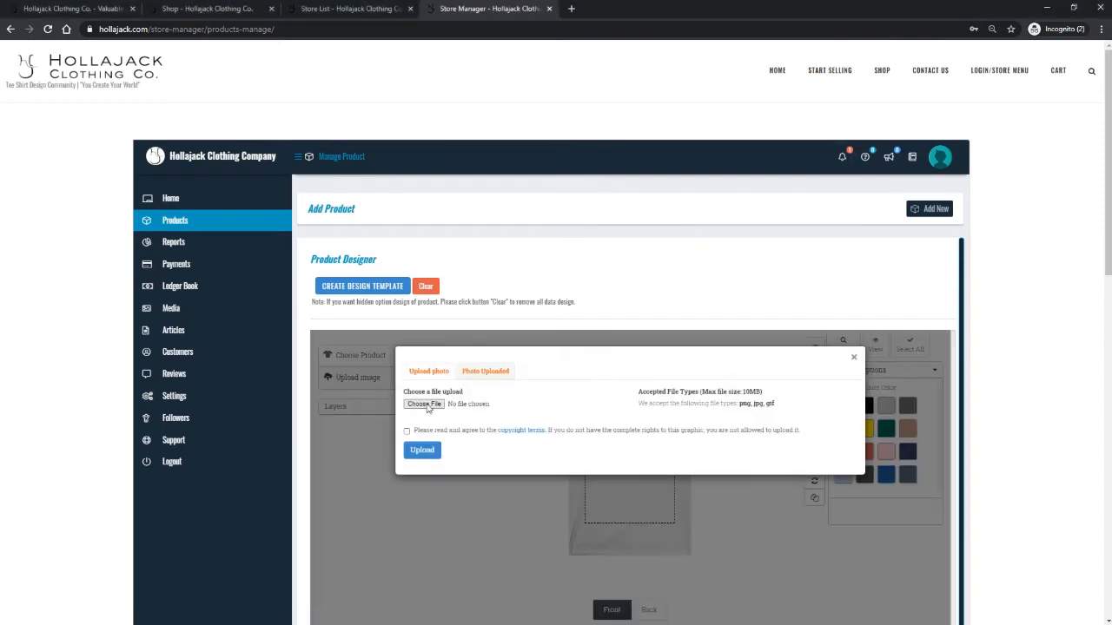
click(425, 404)
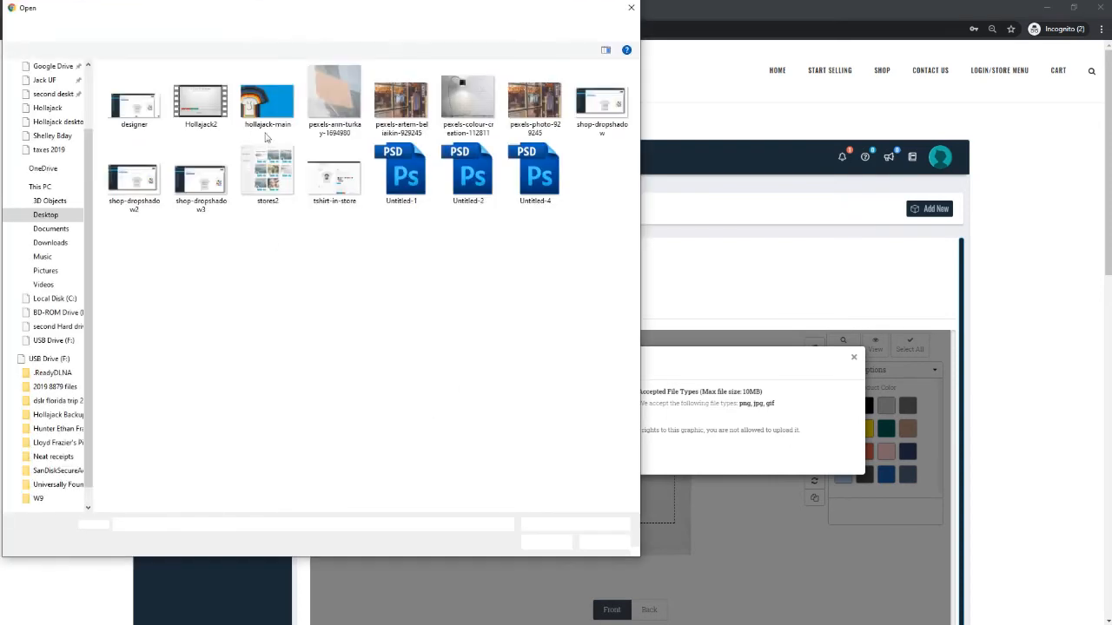
click(247, 112)
click(546, 542)
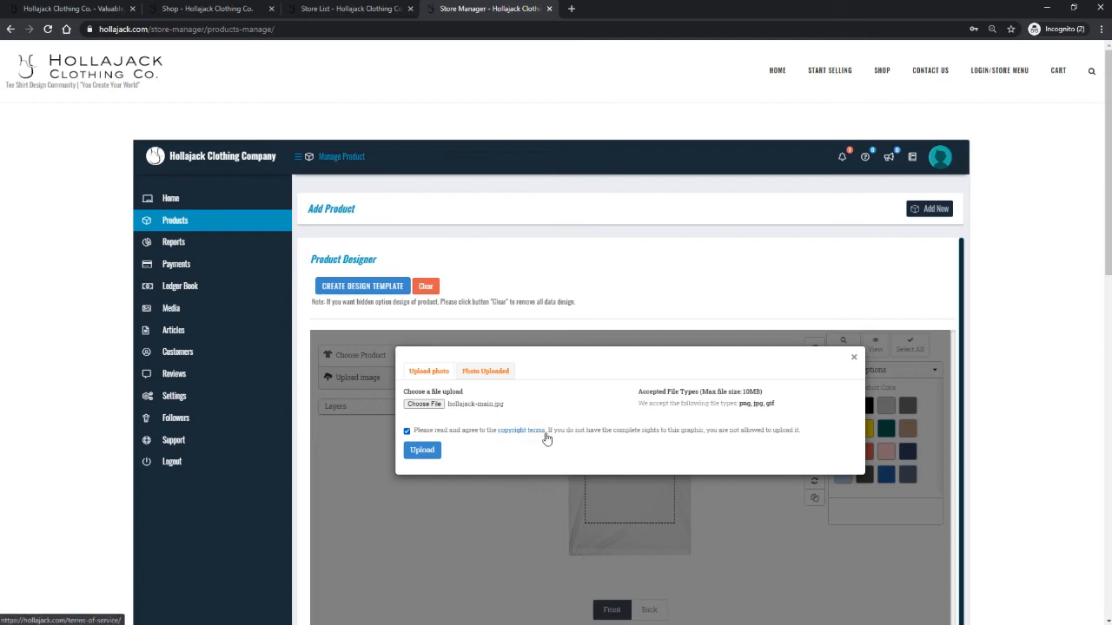
click(422, 453)
click(426, 444)
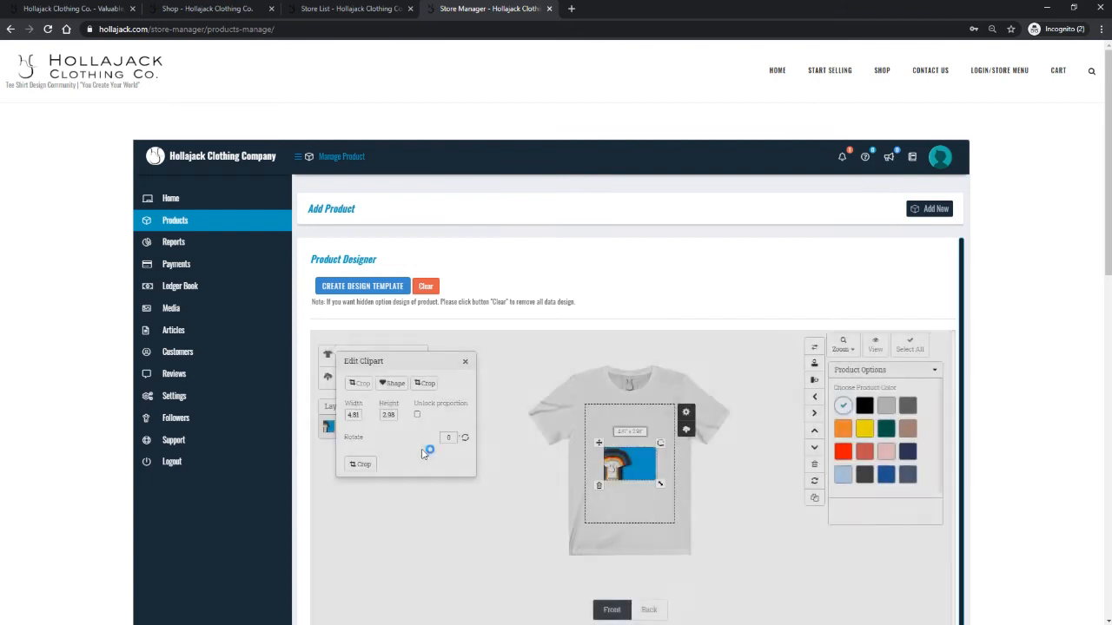
- Enlarge the uploaded image to about 5.82 × 3.65, rotate it to about 352°, and position it in the upper part of the print area
drag(658, 448, 674, 467)
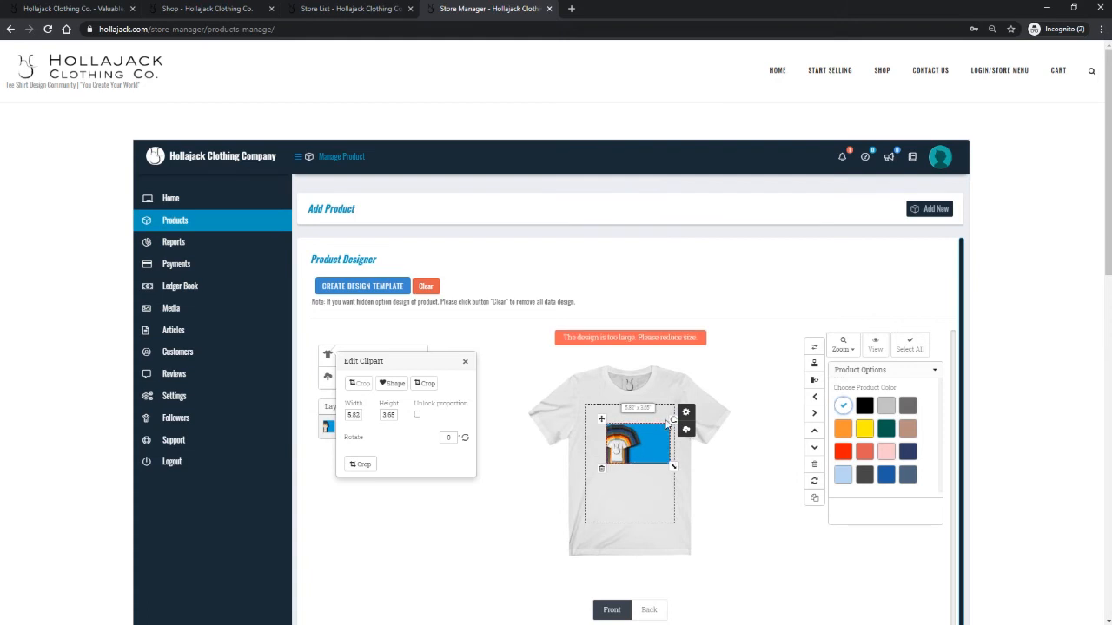
drag(675, 422, 680, 453)
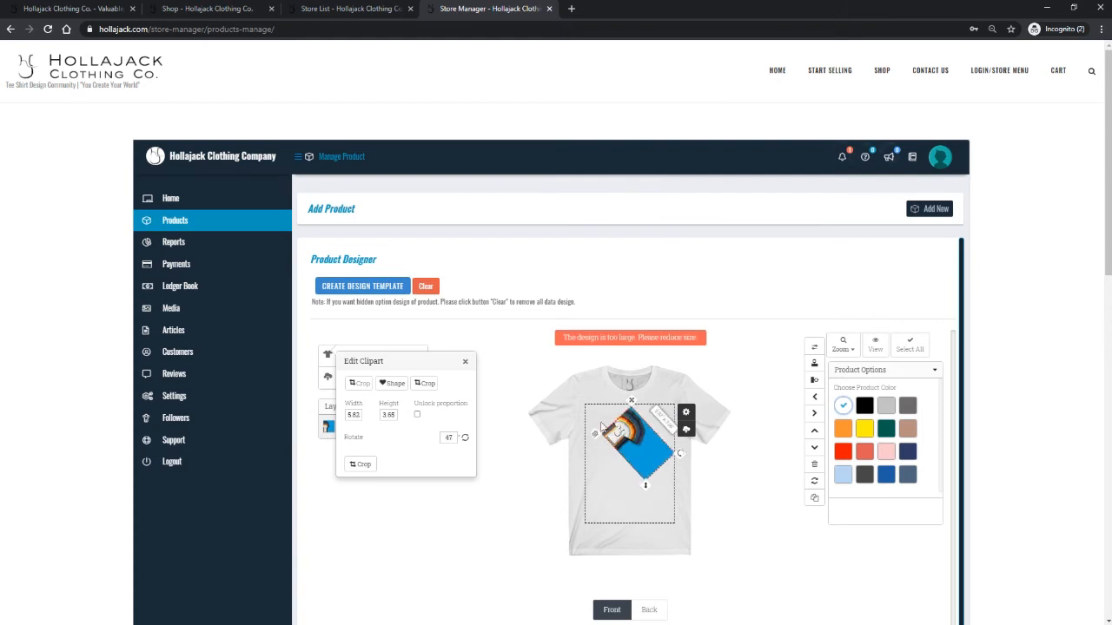
mouse_move(668, 423)
mouse_down()
mouse_move(657, 439)
mouse_move(670, 445)
mouse_move(667, 427)
mouse_up()
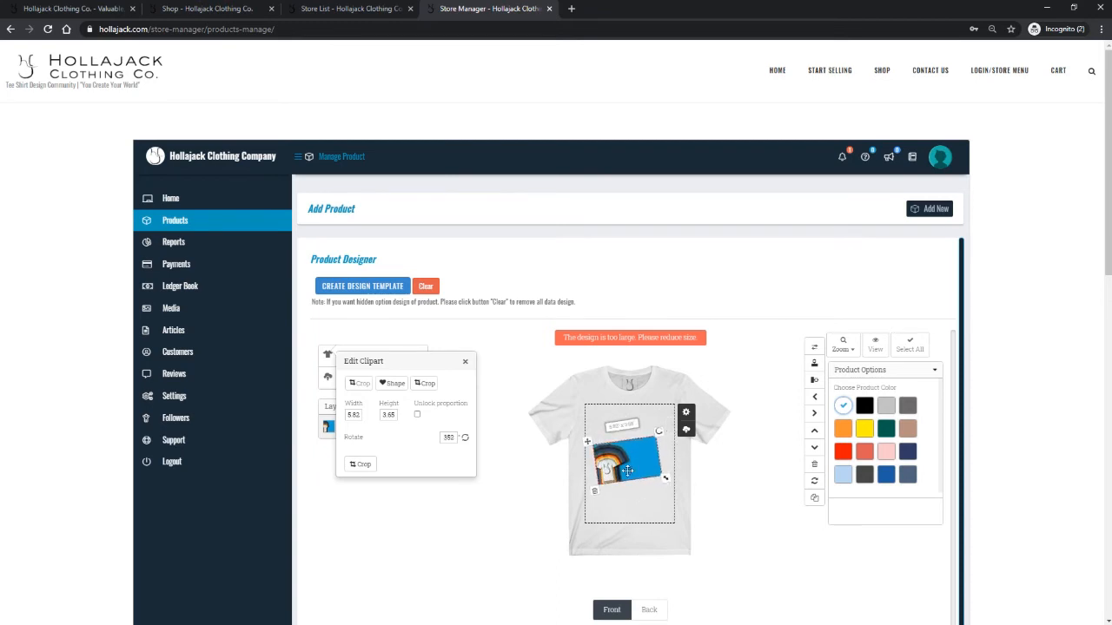
drag(629, 470, 630, 443)
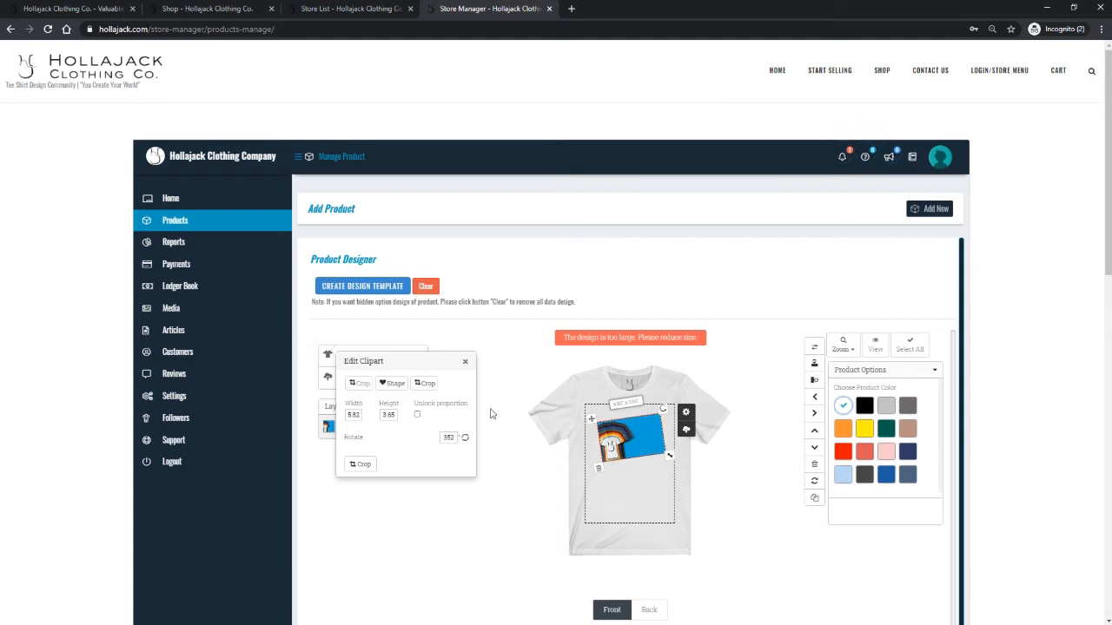
click(462, 365)
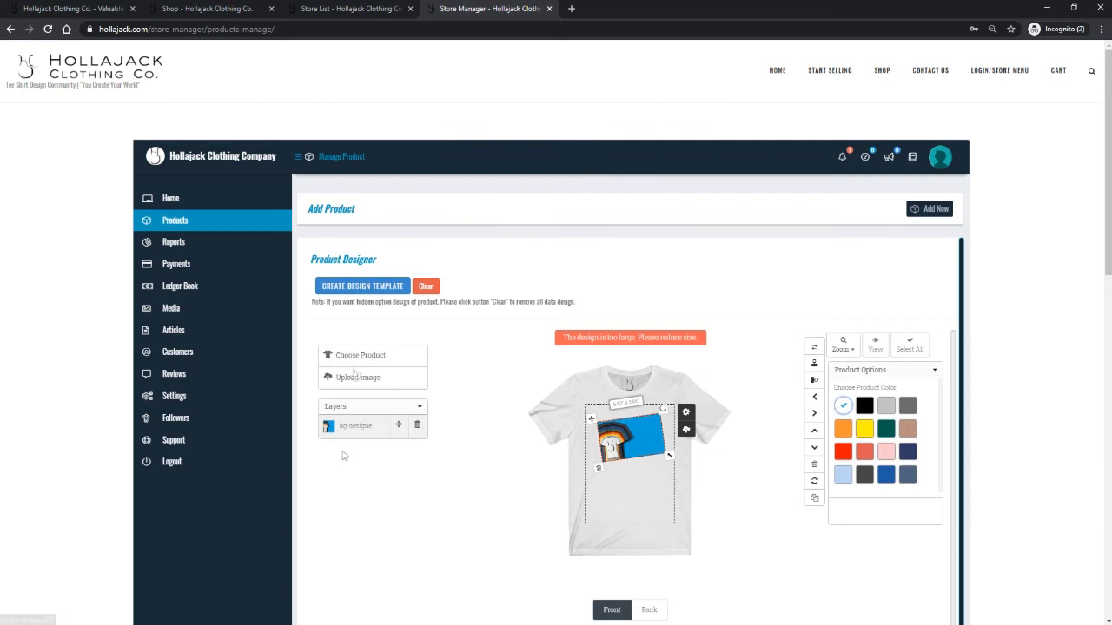
- Add a second copy of the uploaded image to the front of the T-shirt, positioned in the lower part of the print area
click(354, 378)
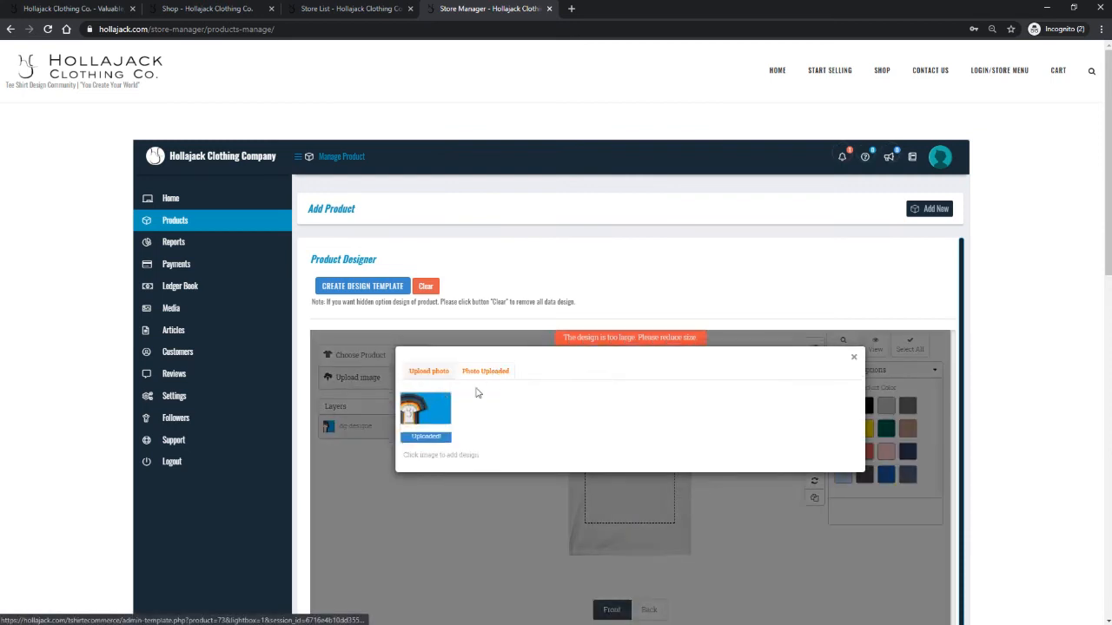
click(425, 376)
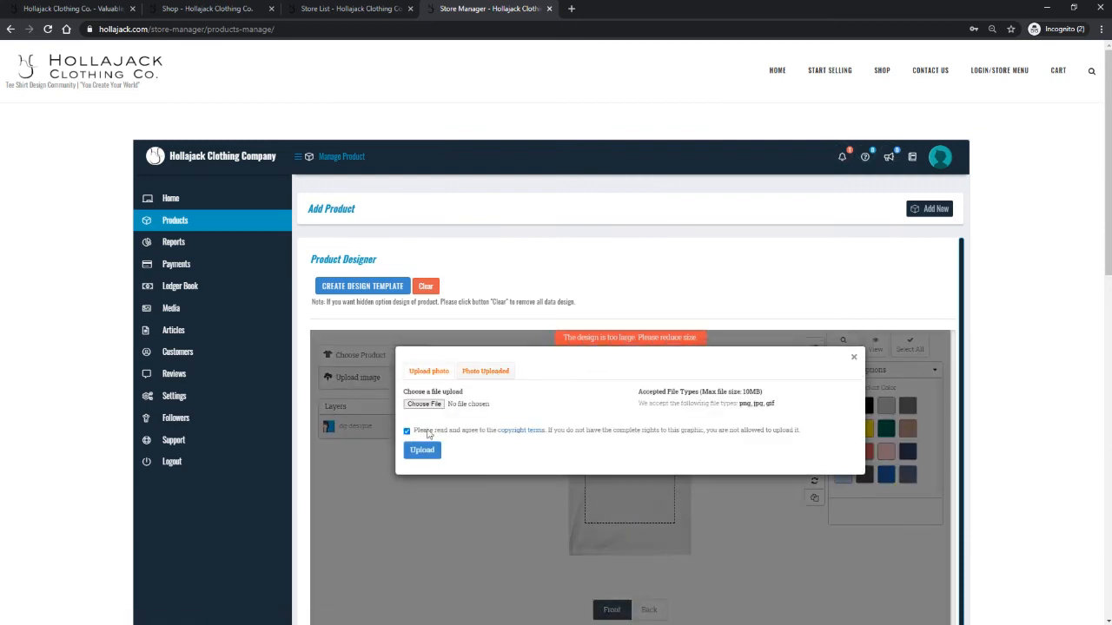
click(505, 366)
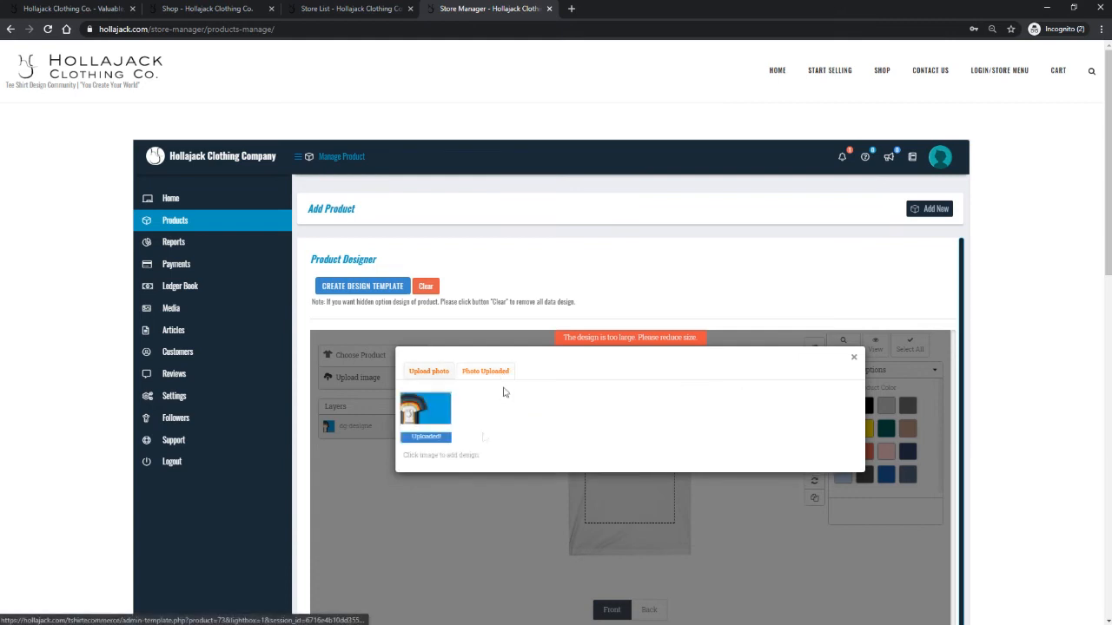
click(413, 424)
drag(646, 470, 627, 494)
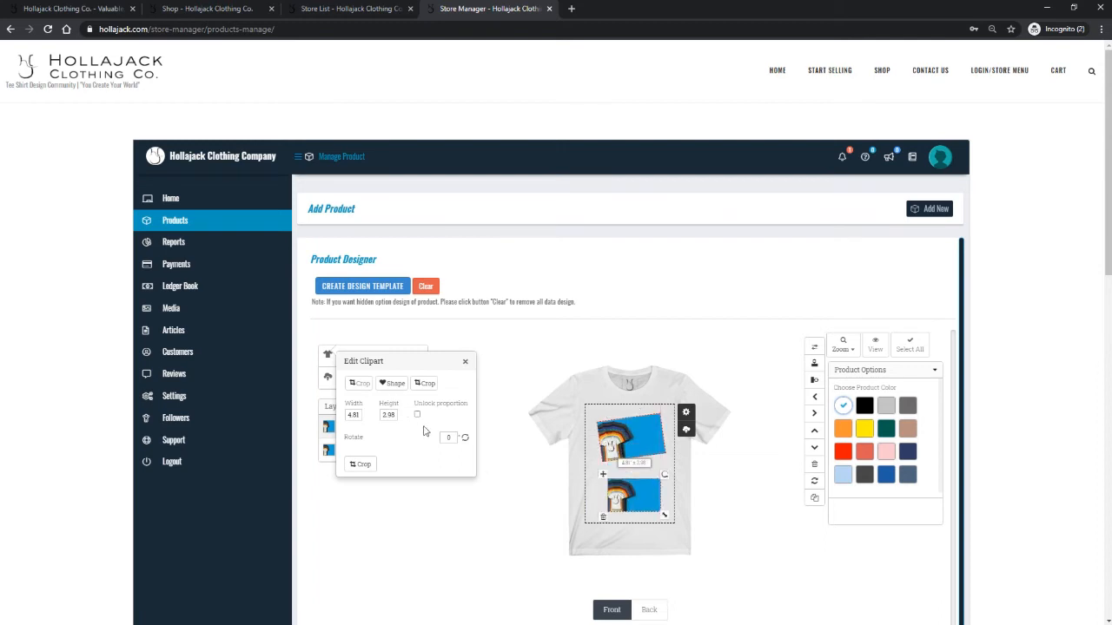
- Add the uploaded image to the back of the T-shirt and close its clipart editing options
scroll(660, 574, down, 1)
click(657, 596)
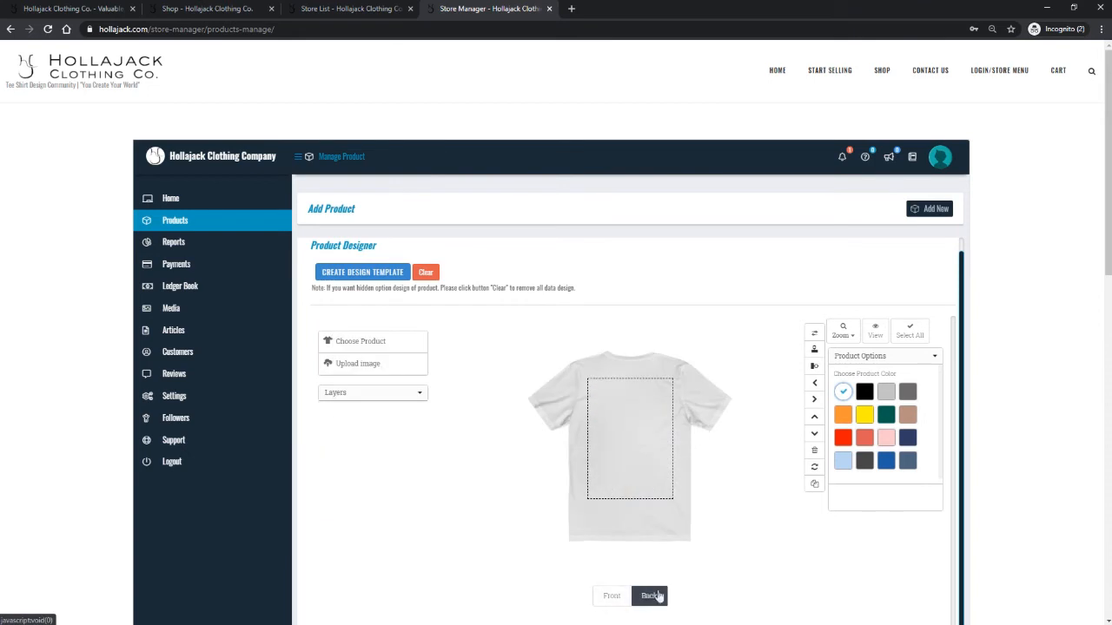
click(358, 368)
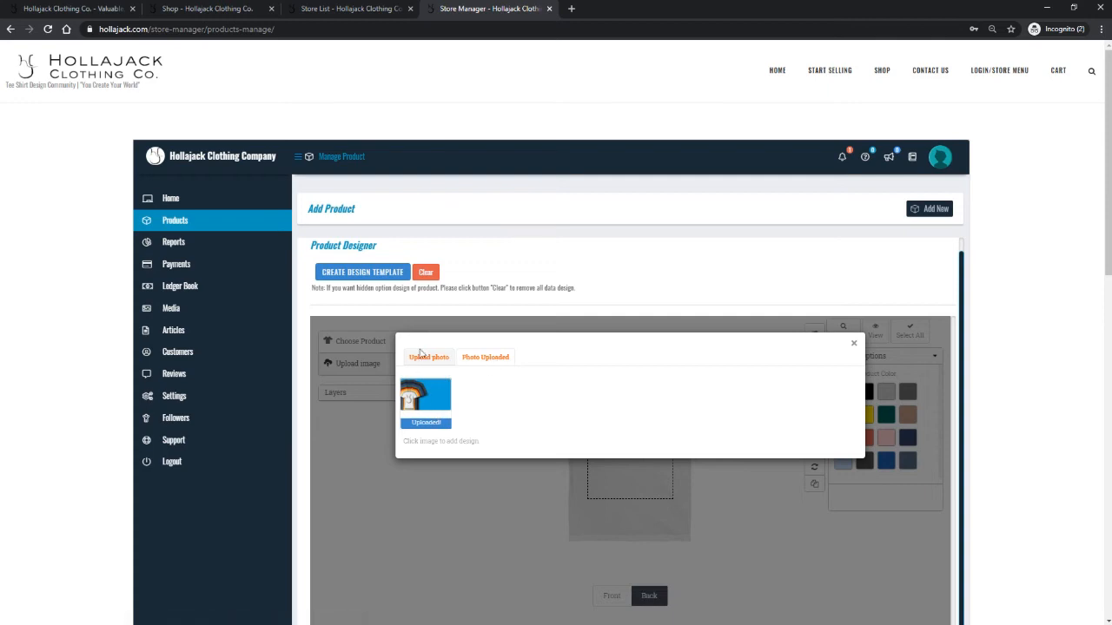
click(447, 401)
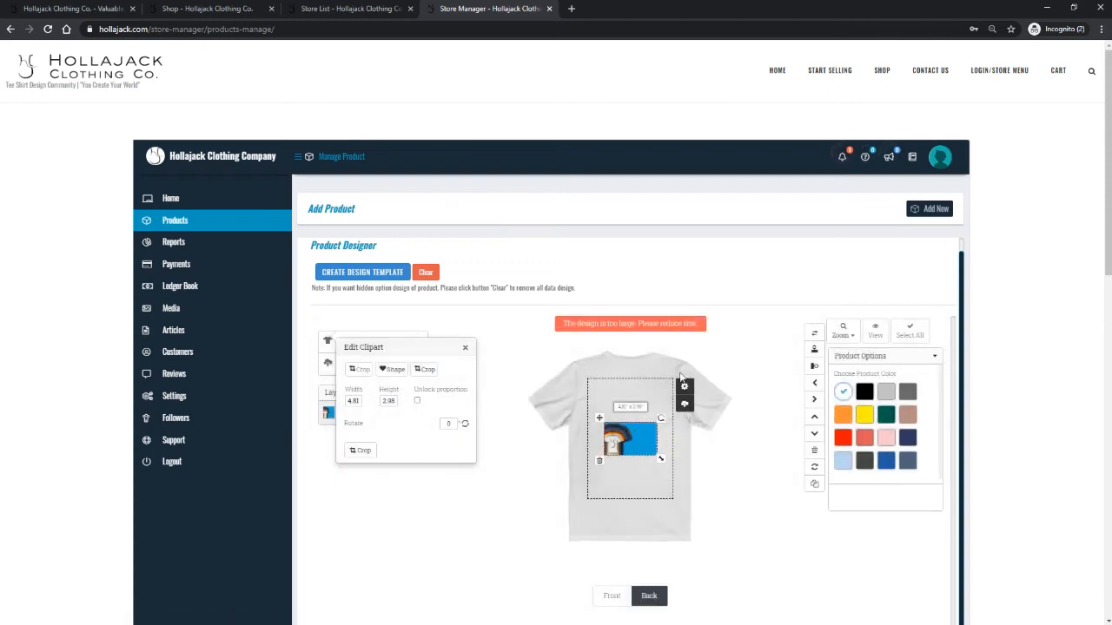
click(466, 350)
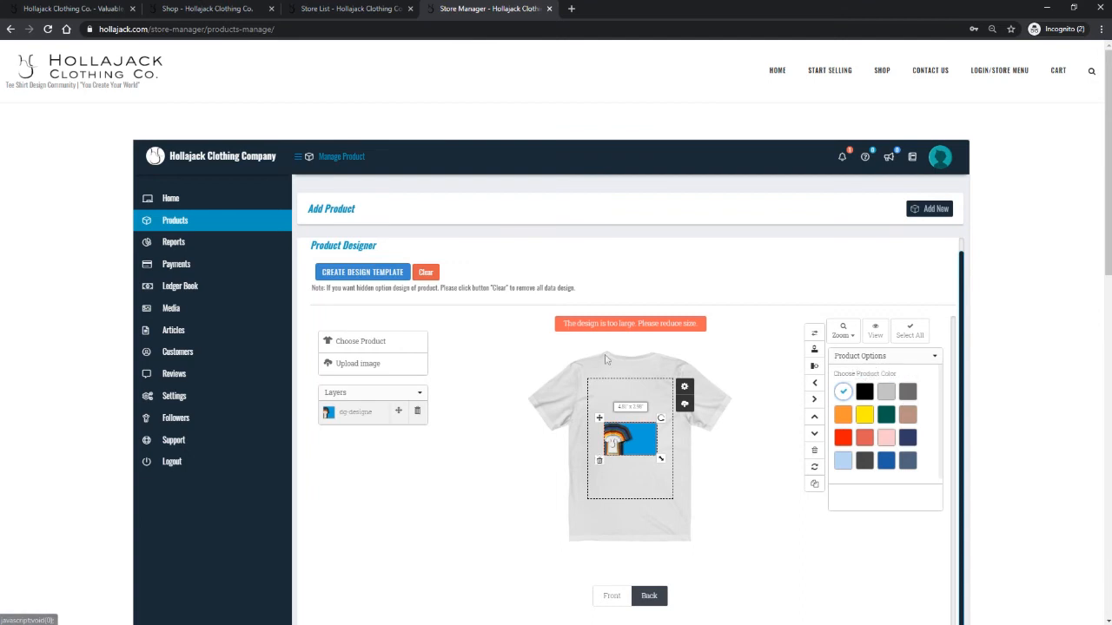
- Return to the front of the T-shirt, try red and white as product colors, and settle on blue
click(610, 596)
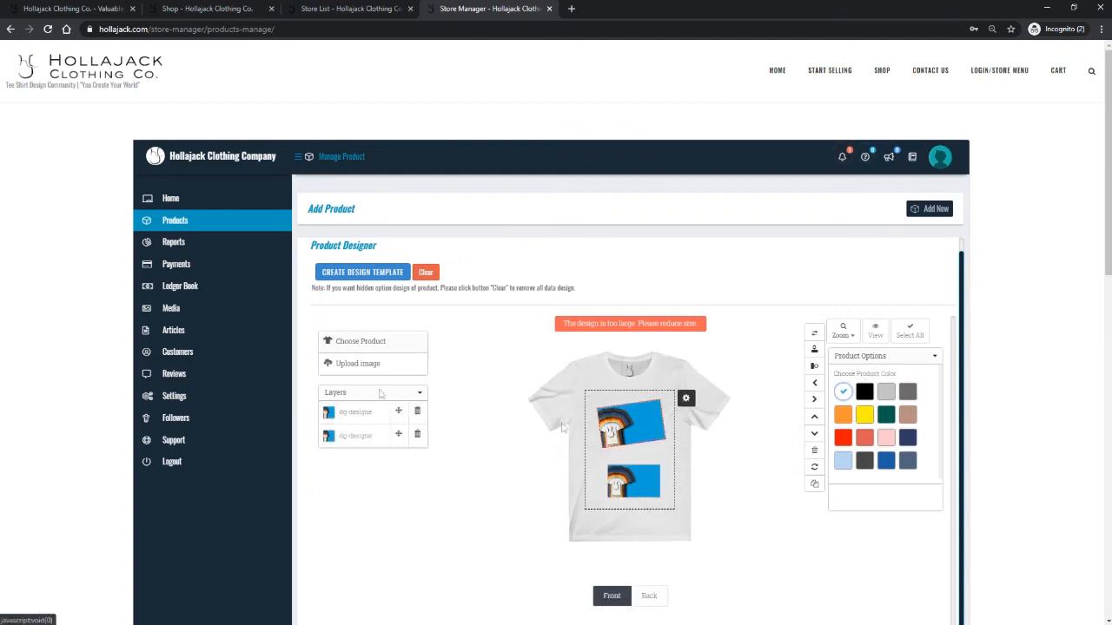
click(843, 440)
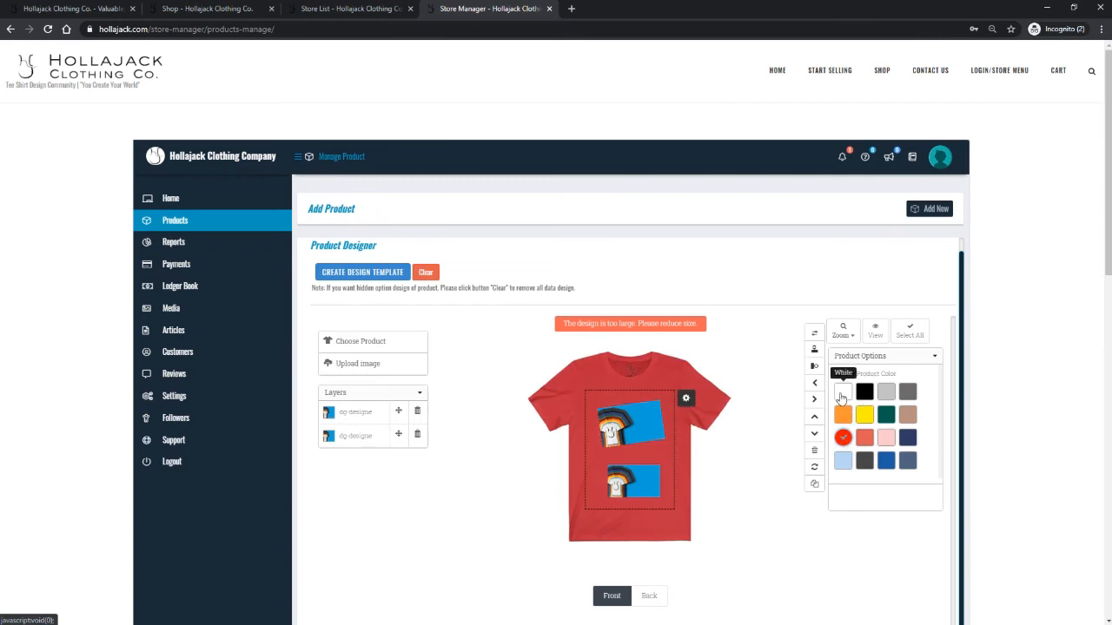
click(841, 392)
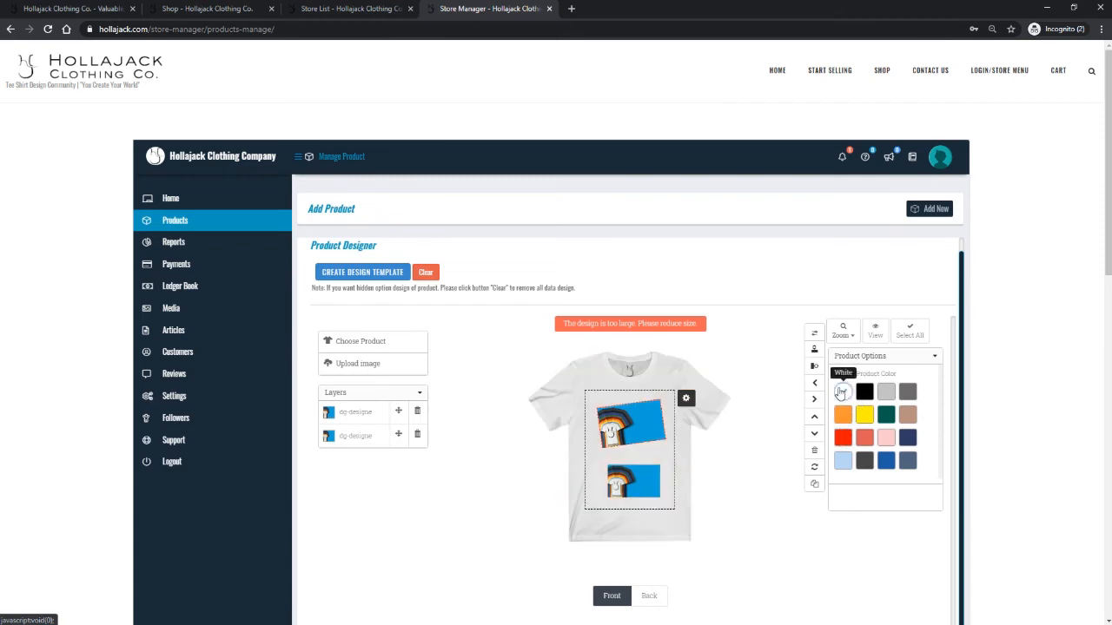
click(843, 437)
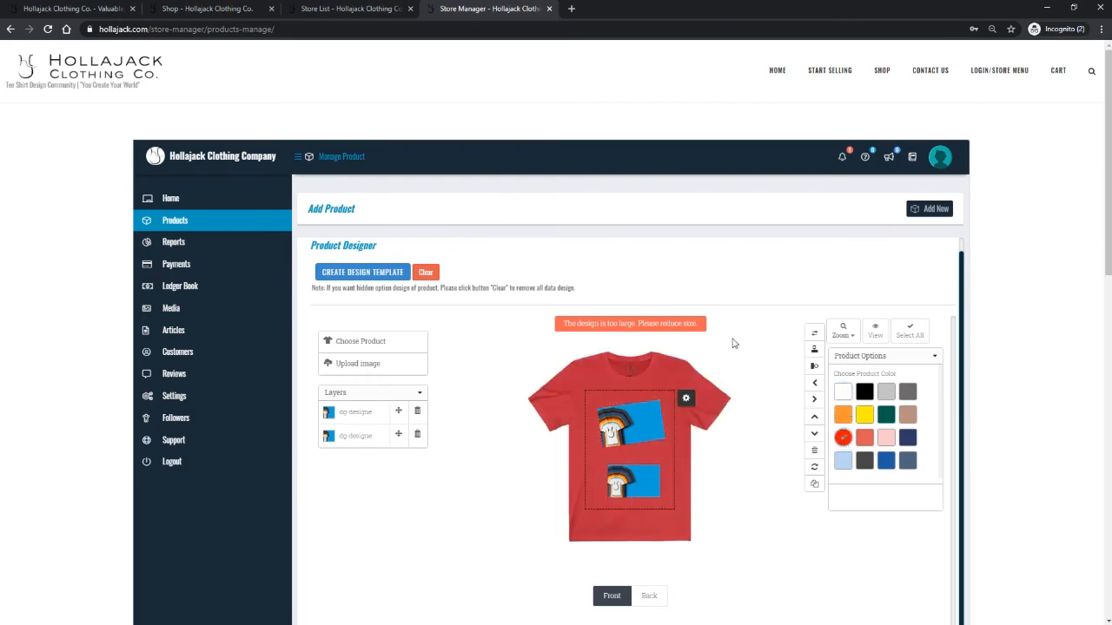
click(886, 461)
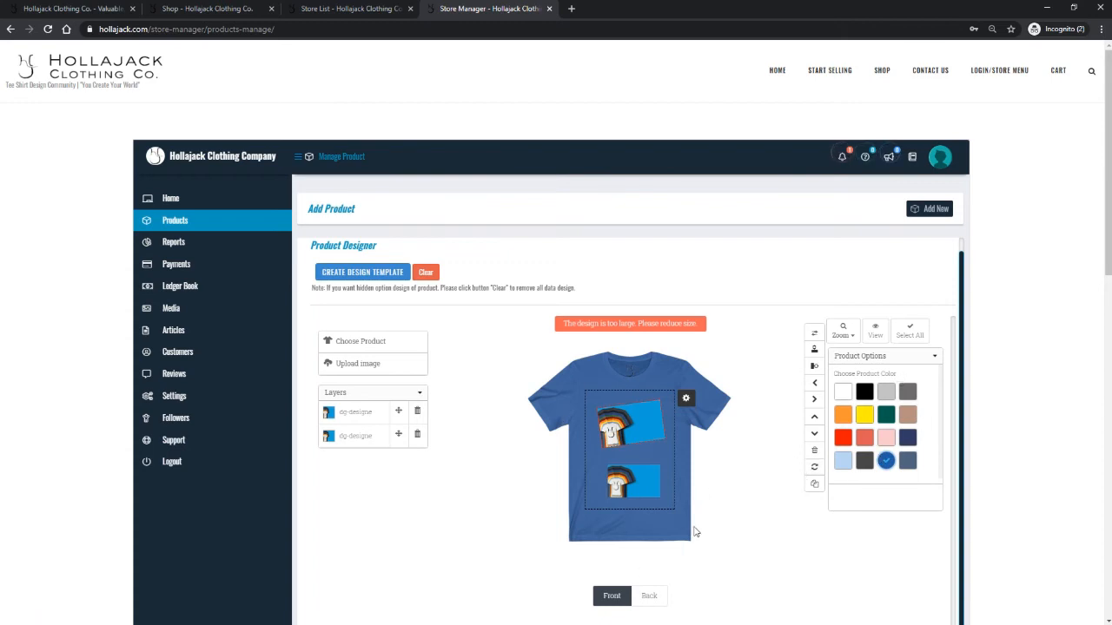
- Delete the image from the back of the T-shirt design and return to the front view
scroll(677, 530, down, 1)
scroll(532, 459, down, 1)
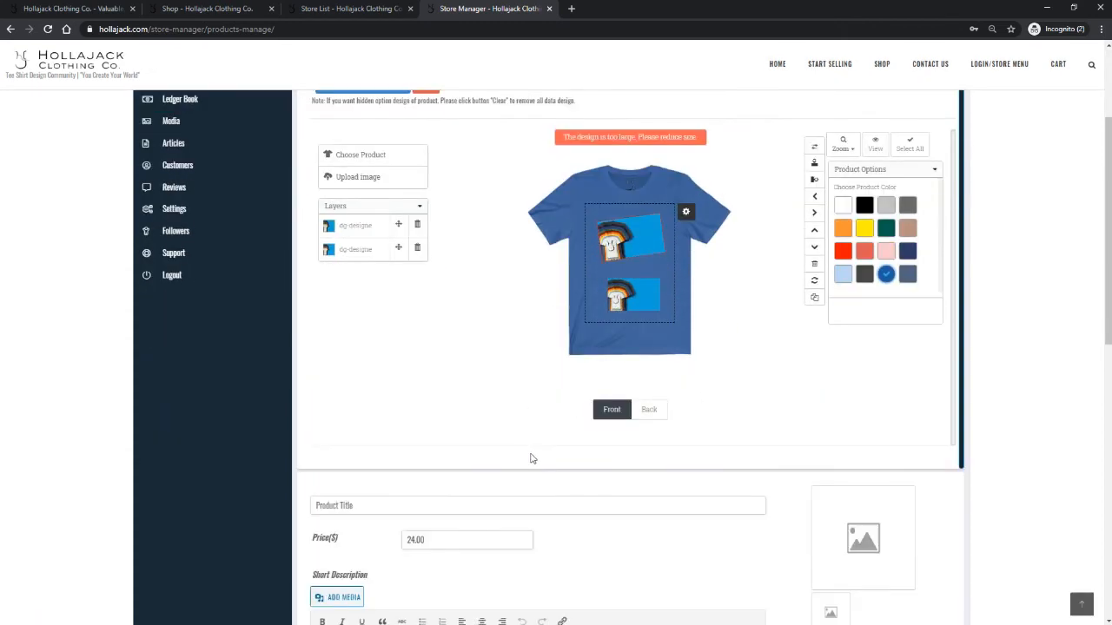
scroll(533, 459, down, 2)
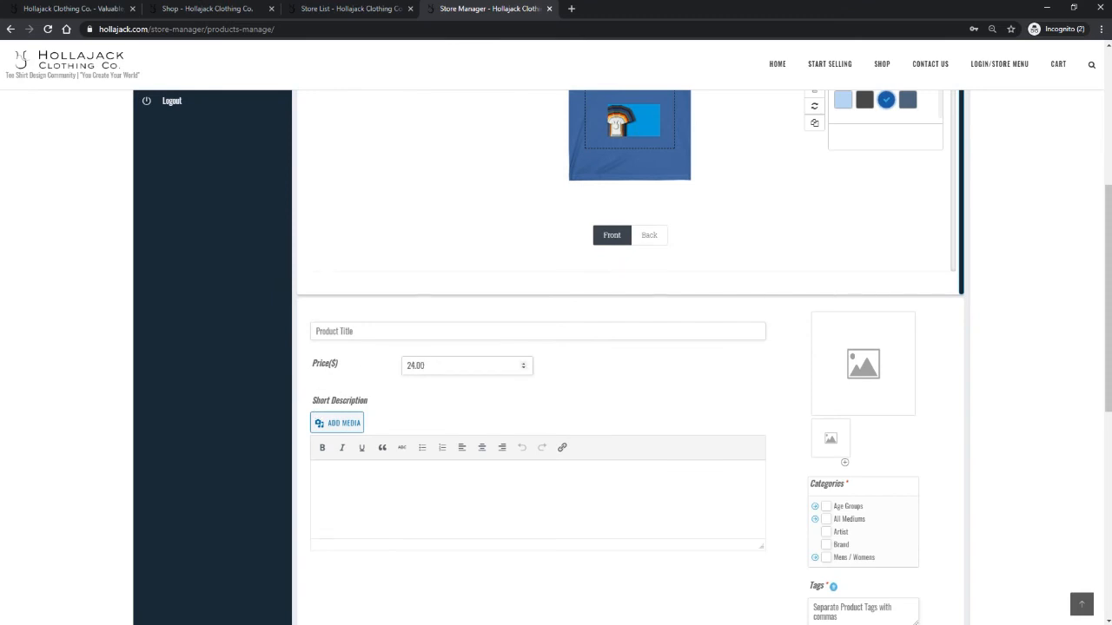
scroll(484, 387, up, 1)
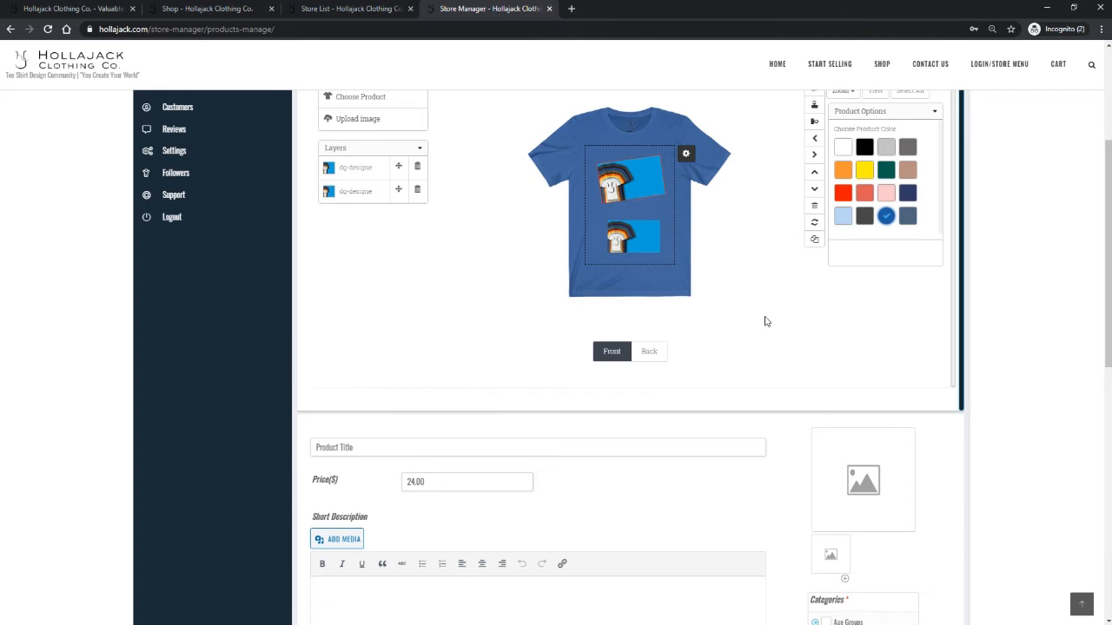
click(658, 353)
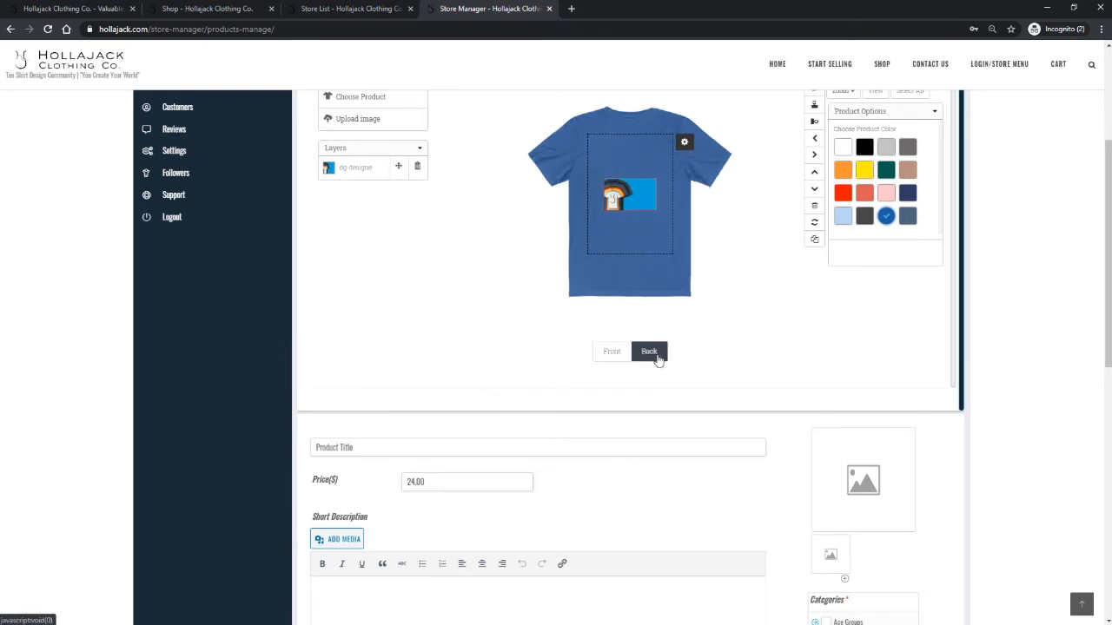
click(646, 187)
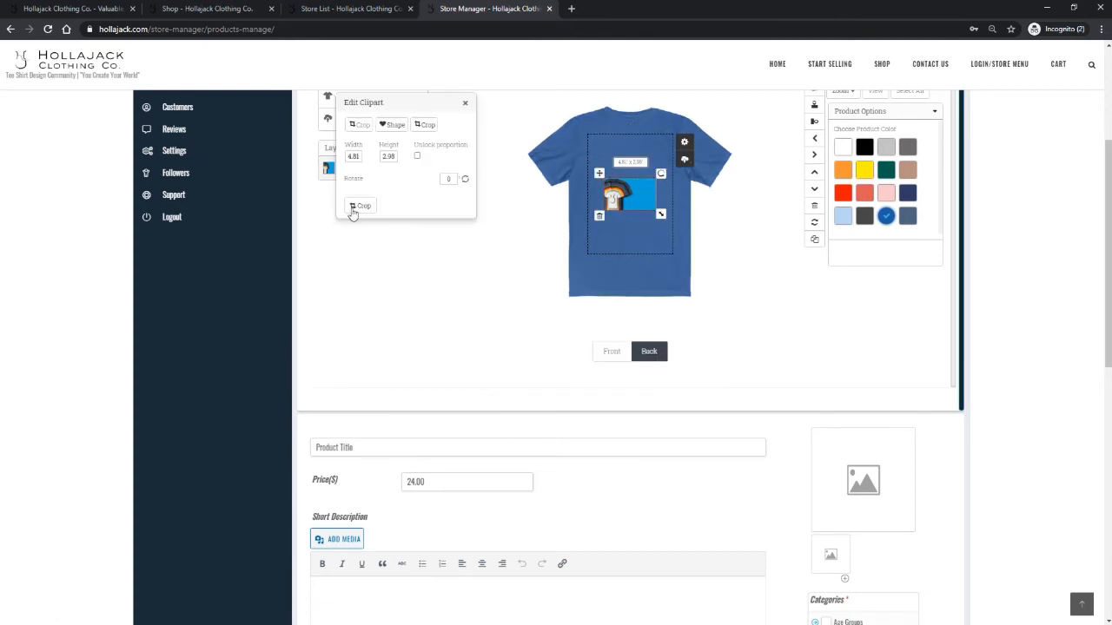
click(599, 214)
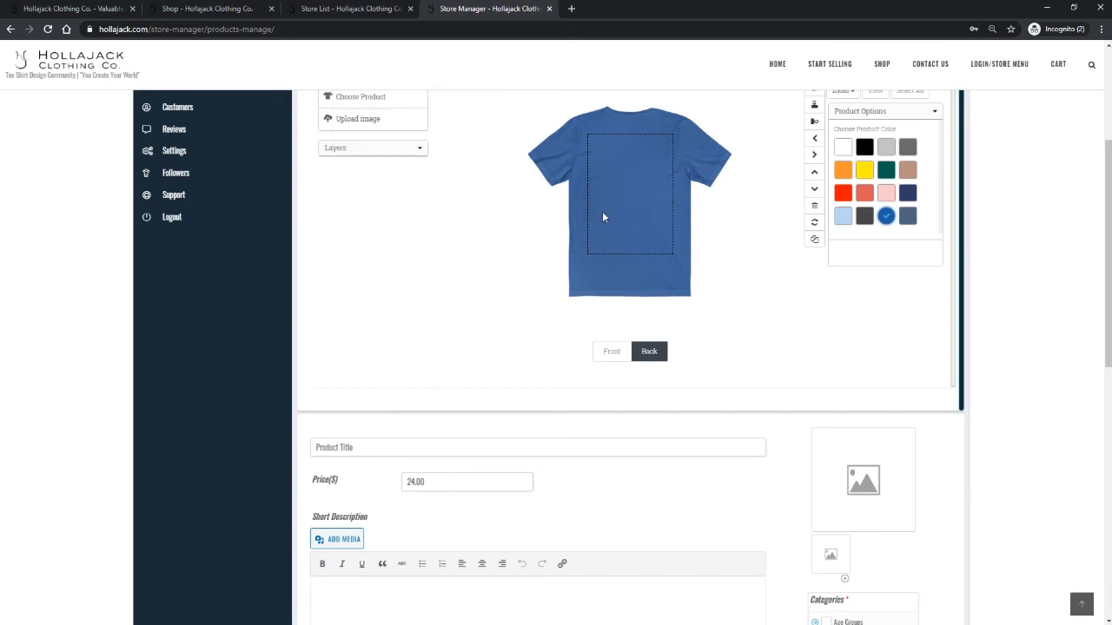
click(609, 354)
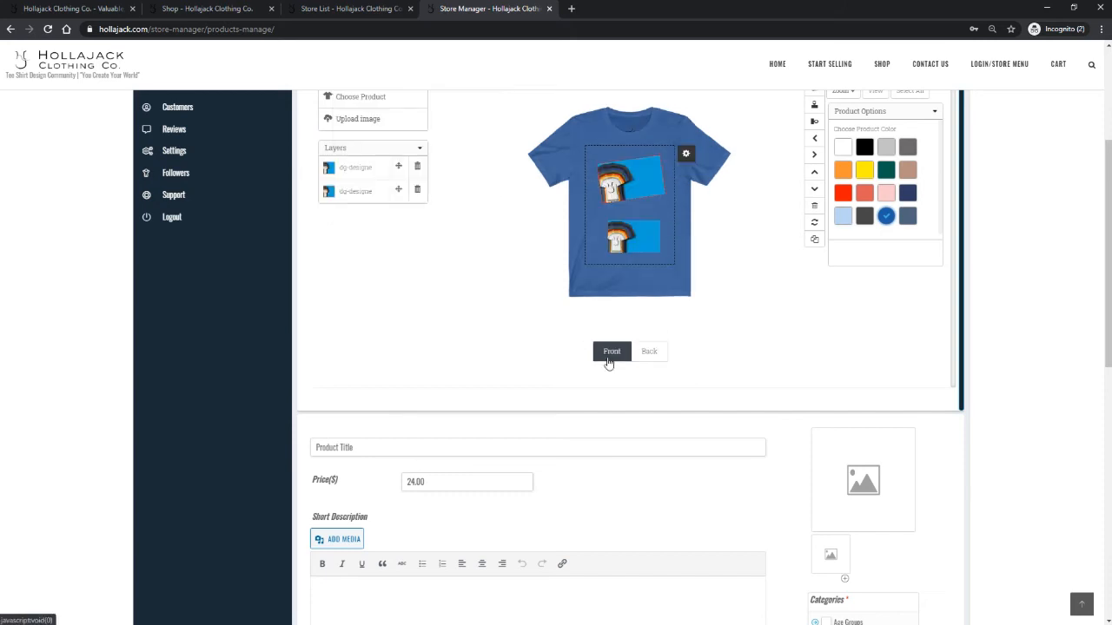
scroll(539, 409, down, 2)
scroll(539, 408, up, 2)
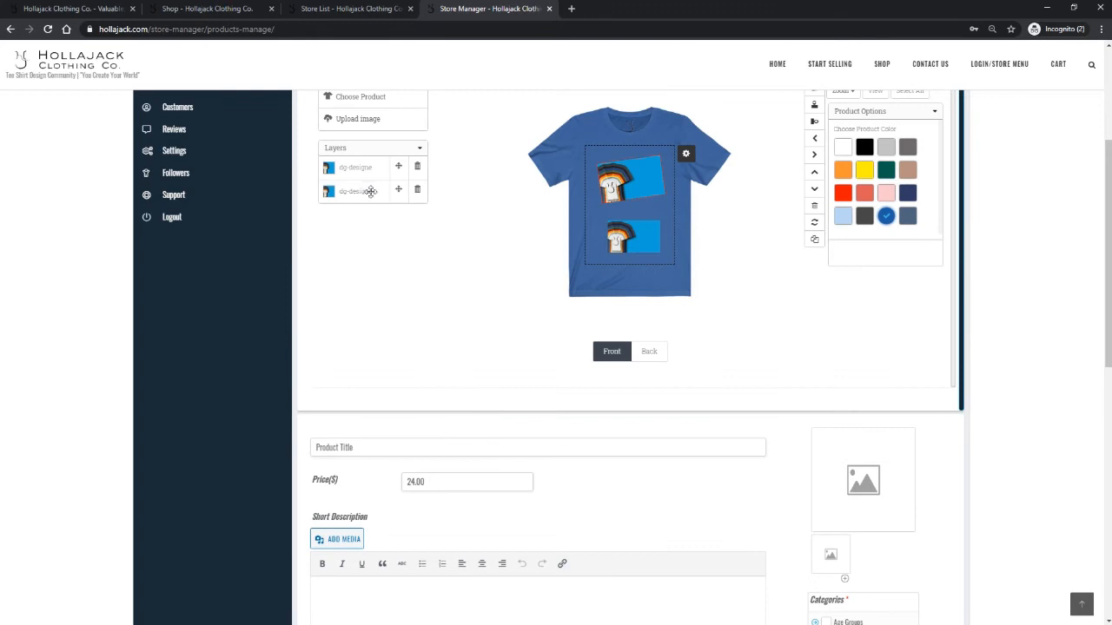
drag(368, 191, 356, 174)
scroll(469, 391, down, 2)
scroll(655, 266, up, 2)
scroll(417, 281, up, 1)
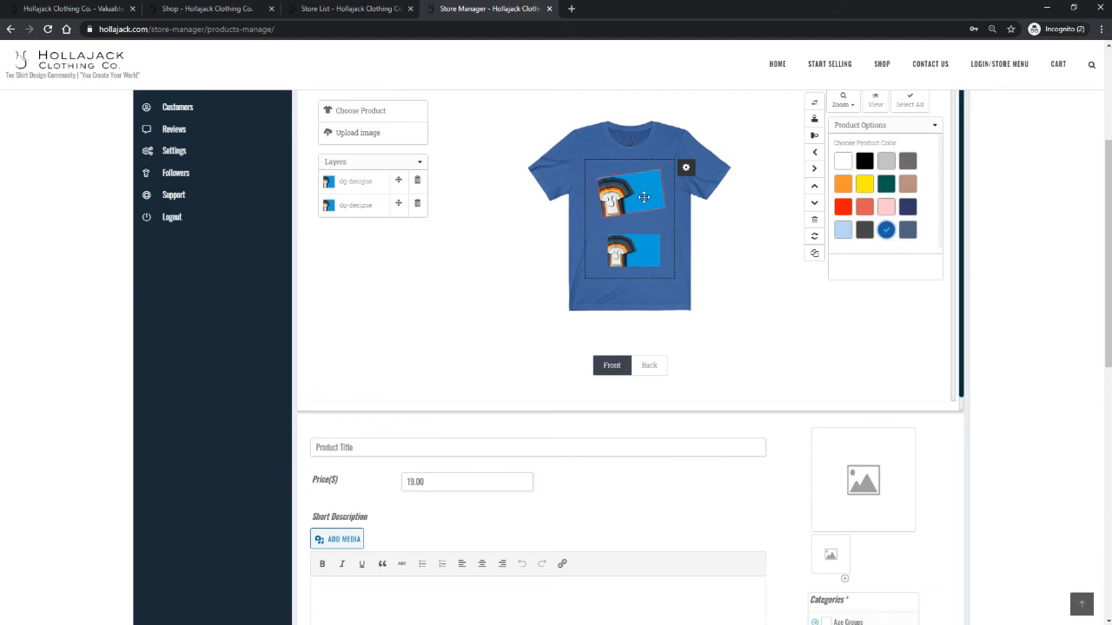
- Upload hollajack-main from the Hollajack desktop folder and select it as the product's main image
click(868, 491)
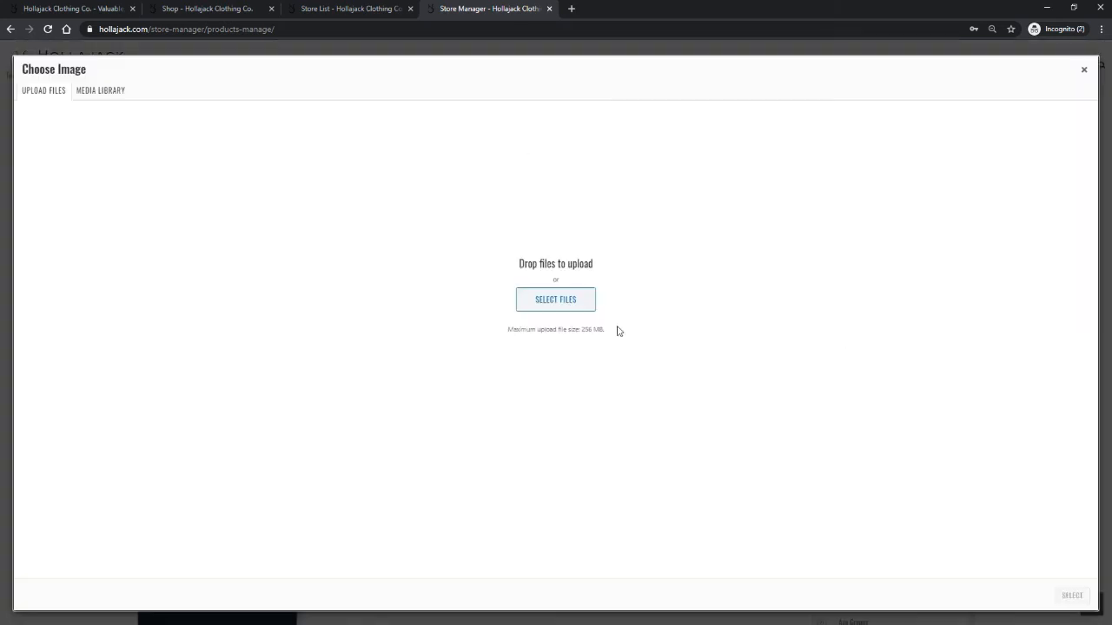
click(575, 305)
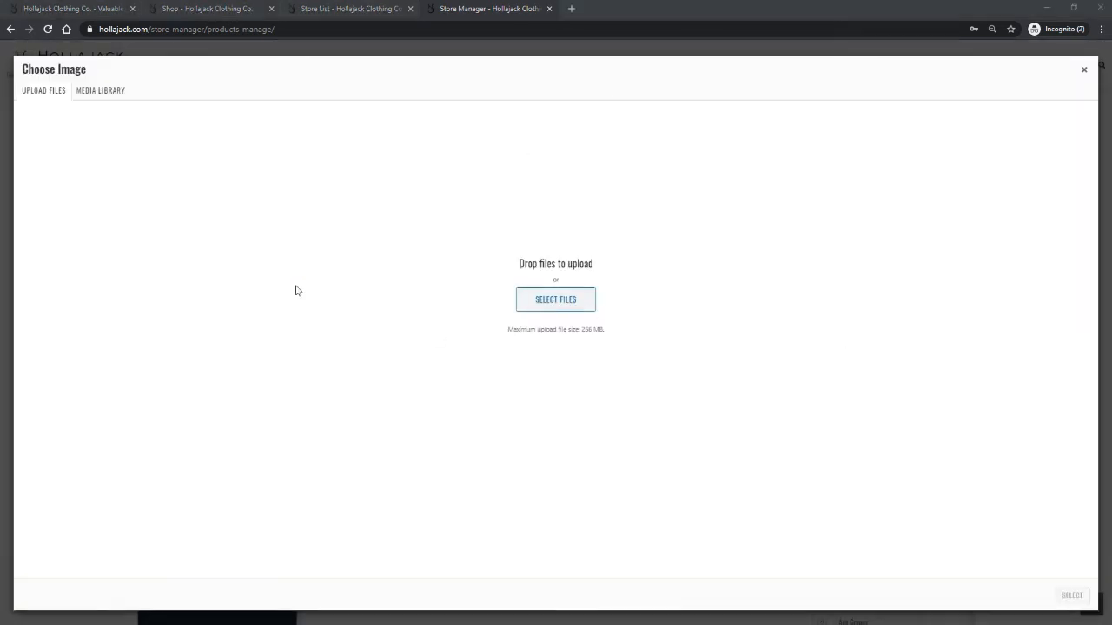
click(268, 97)
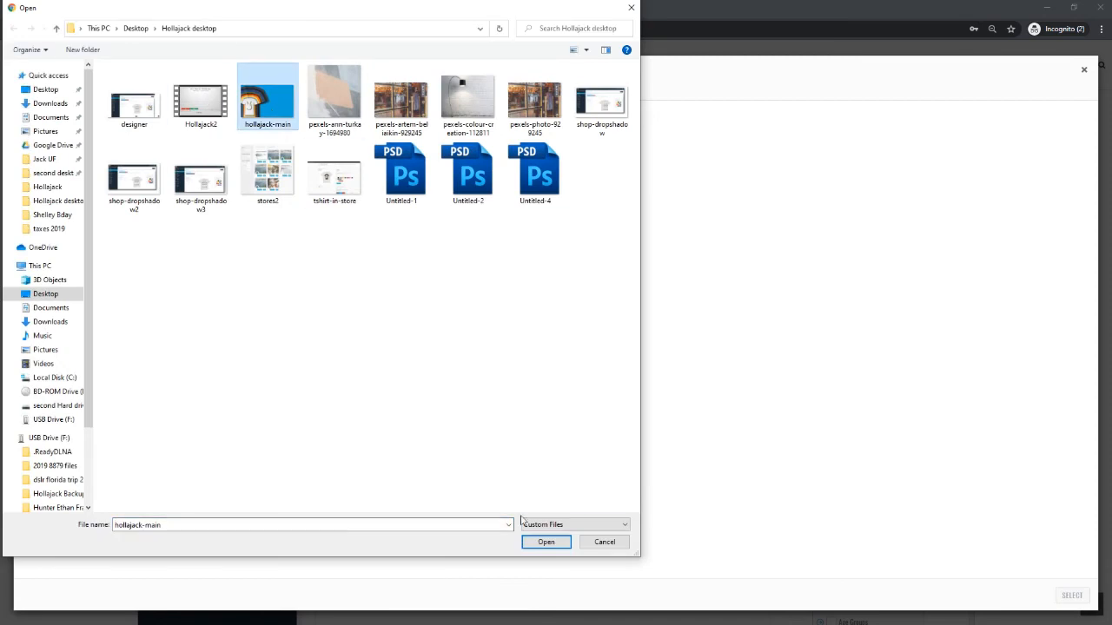
click(545, 542)
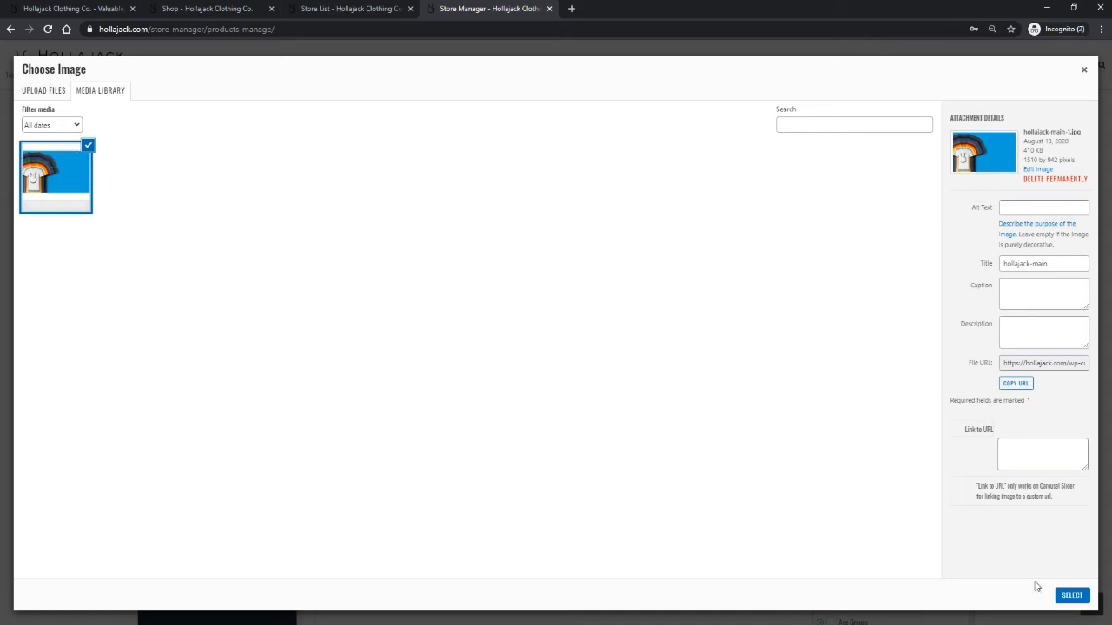
click(1071, 596)
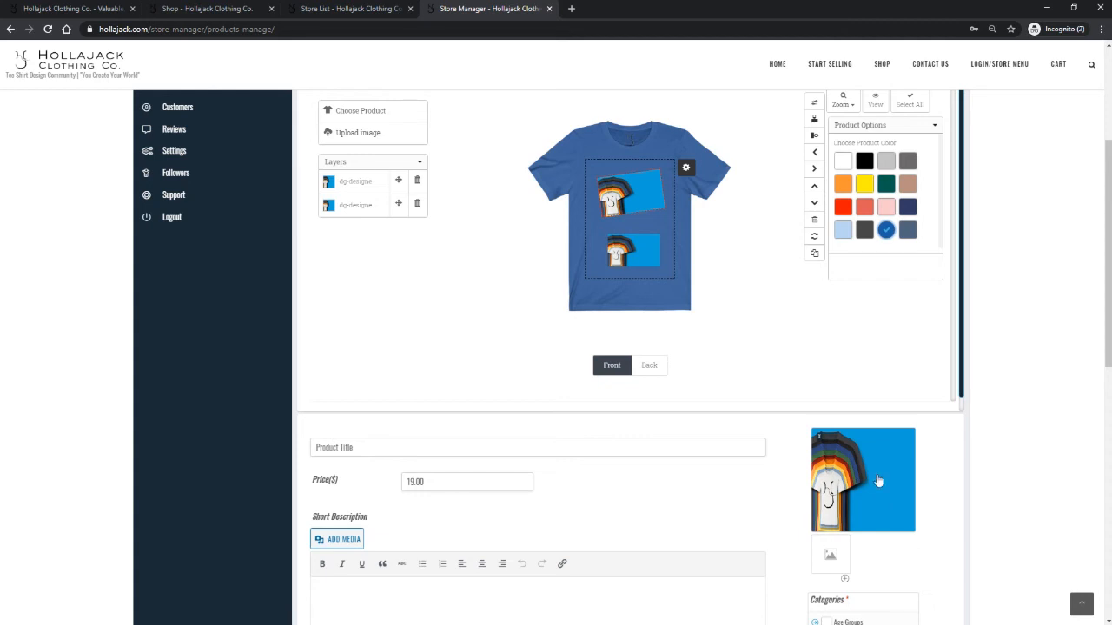
scroll(571, 417, up, 3)
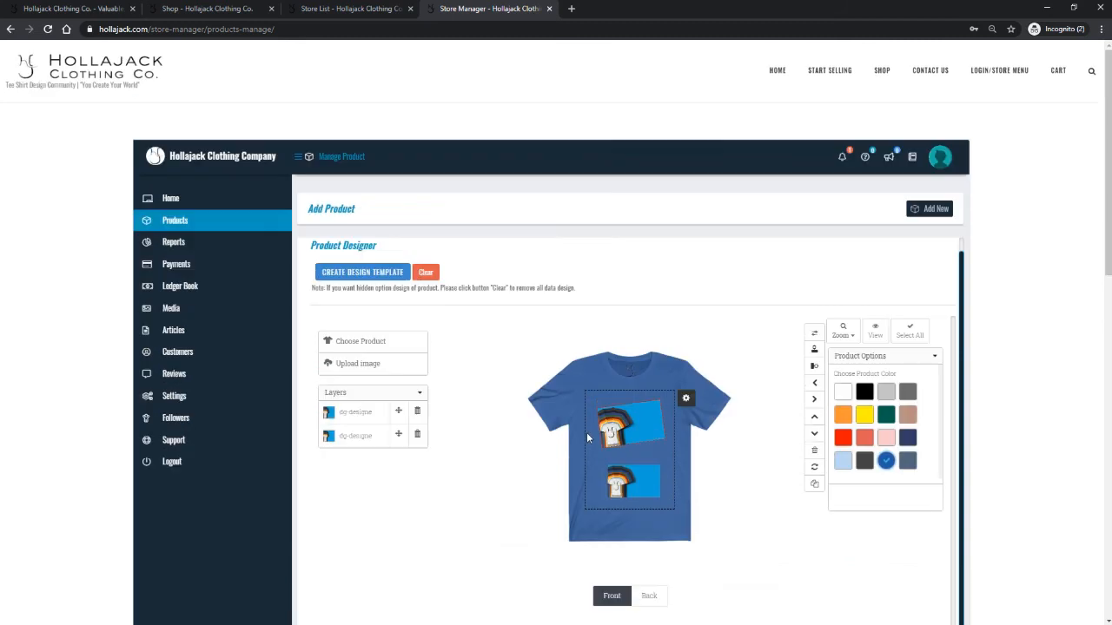
scroll(848, 412, down, 6)
scroll(846, 458, up, 2)
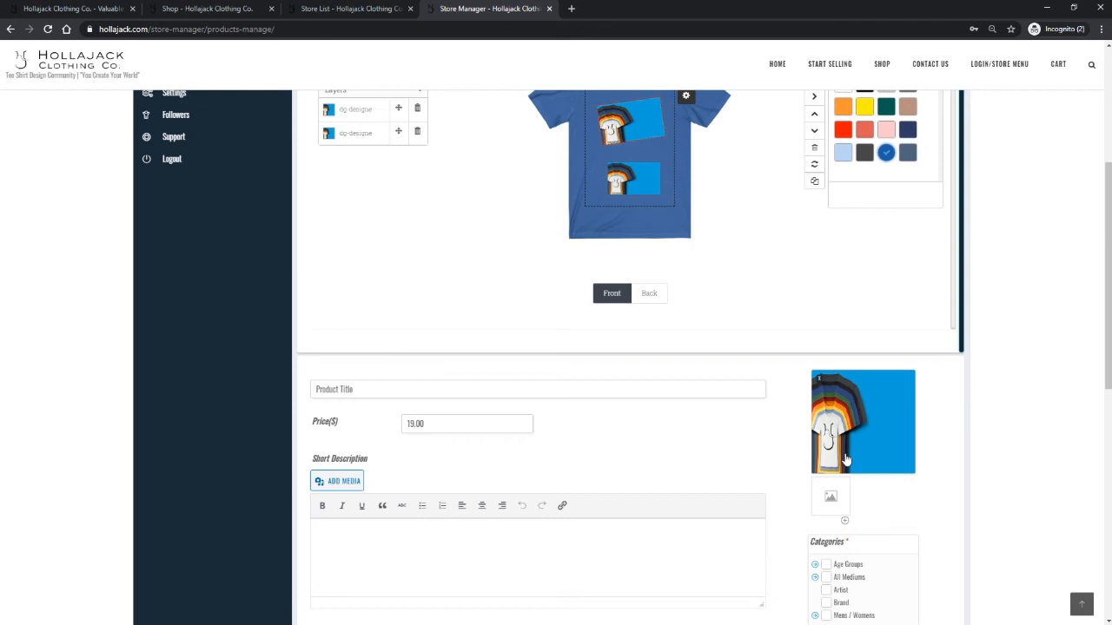
scroll(526, 479, up, 2)
- Title the product "1st design" and enter the short description "sell them on an idea"
scroll(418, 451, down, 3)
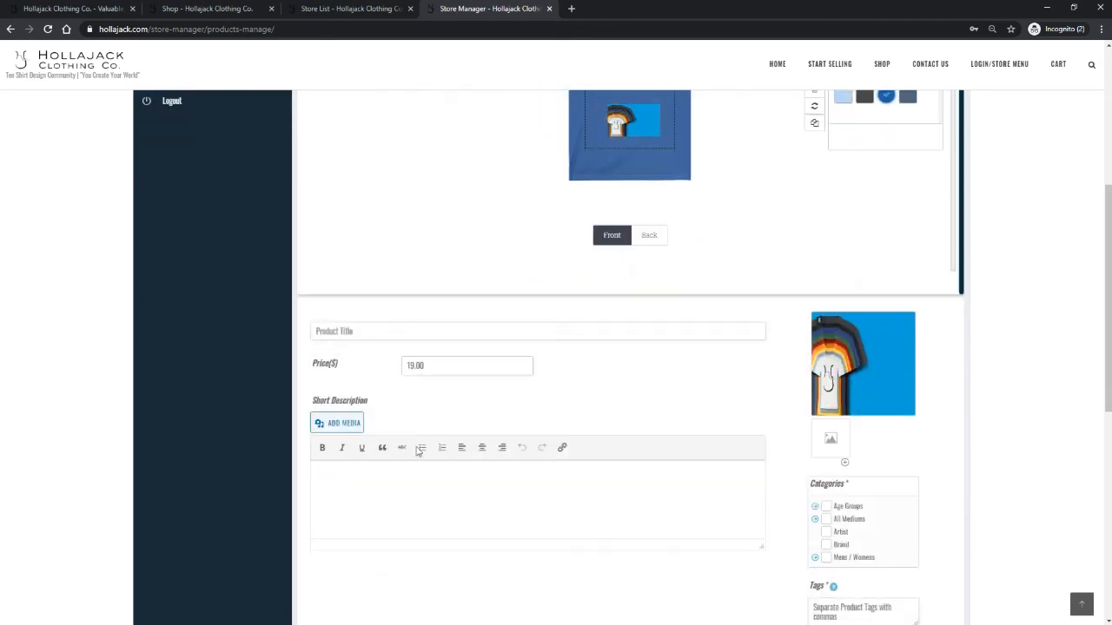
click(417, 330)
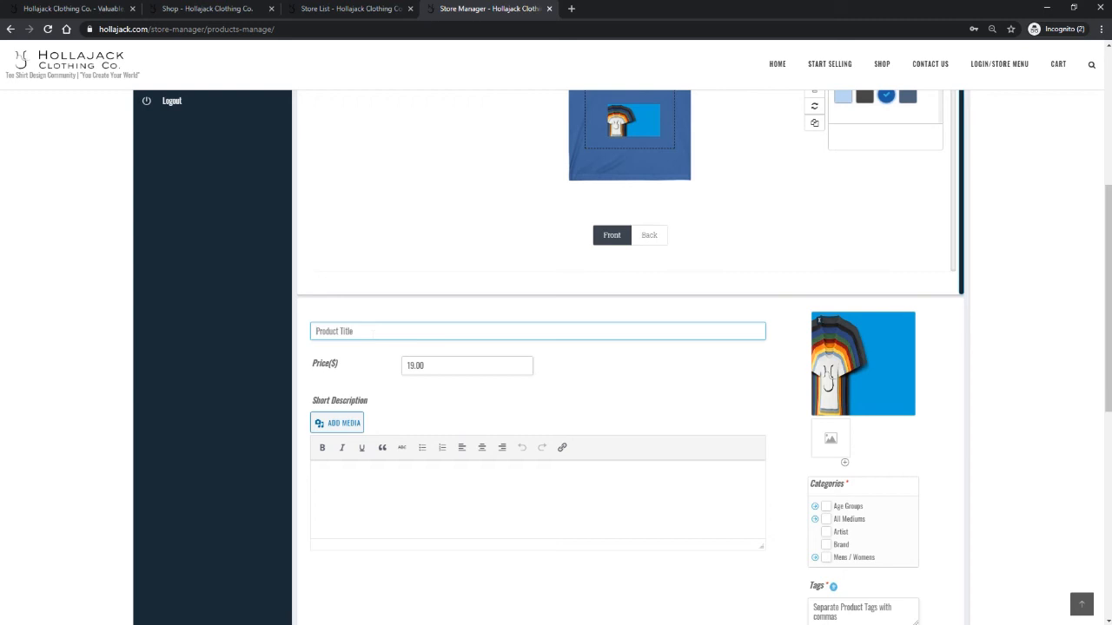
text(Int)
key(BackSpace)
key(BackSpace)
key(BackSpace)
text(I)
text(st design)
click(507, 535)
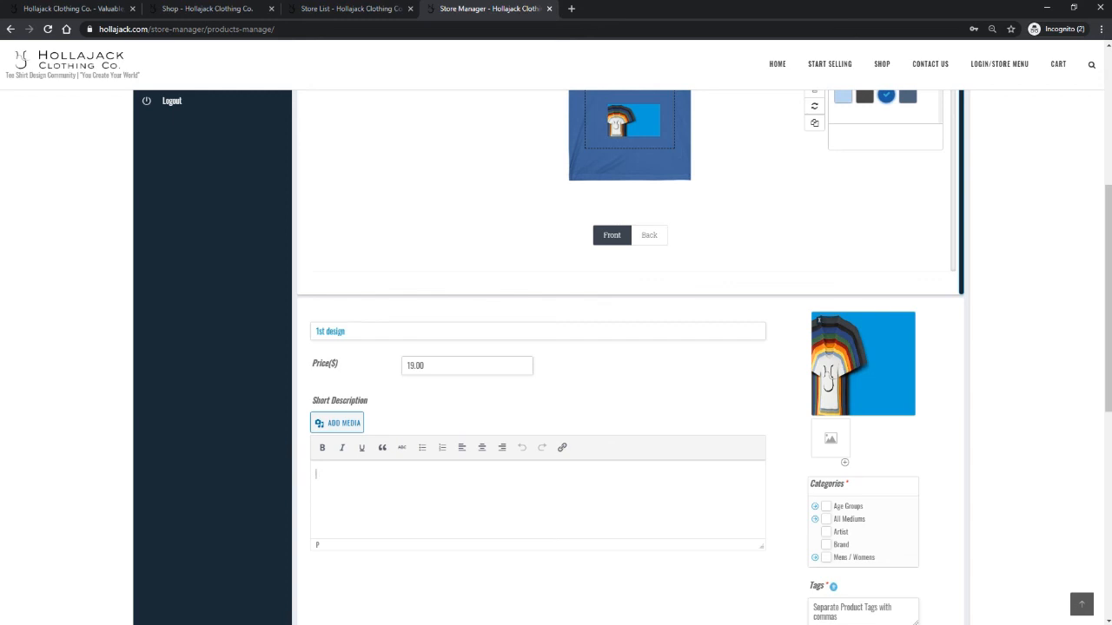
text(1b)
- Assign the product to the categories Age Groups, All Mediums with Digital Art and Photography, Artist, and Mens / Womens
scroll(923, 487, down, 2)
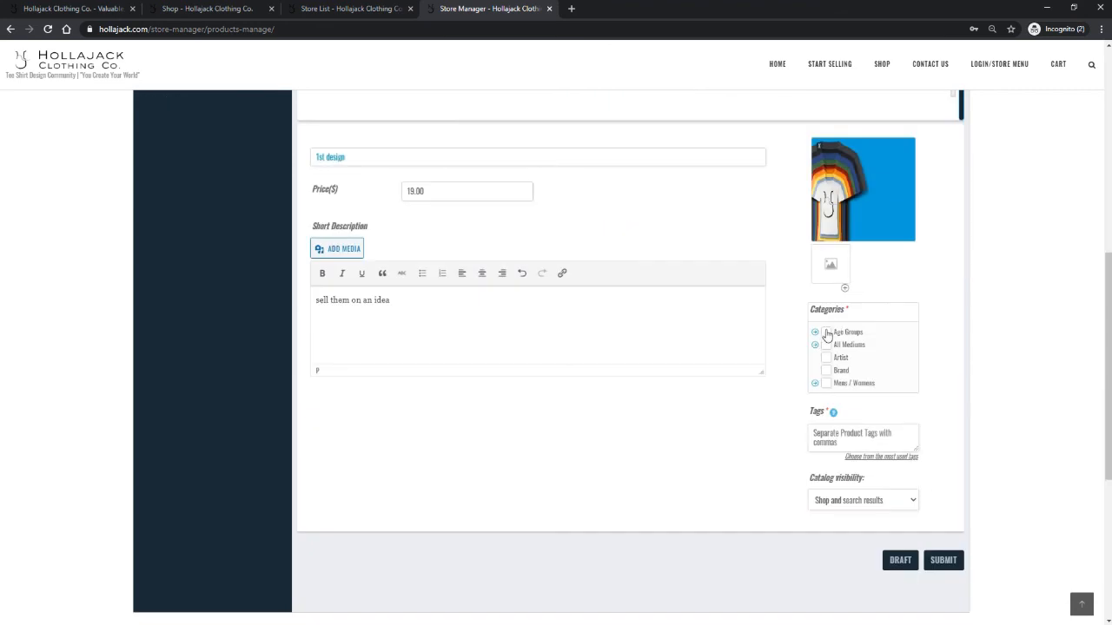
click(826, 333)
click(826, 345)
click(814, 345)
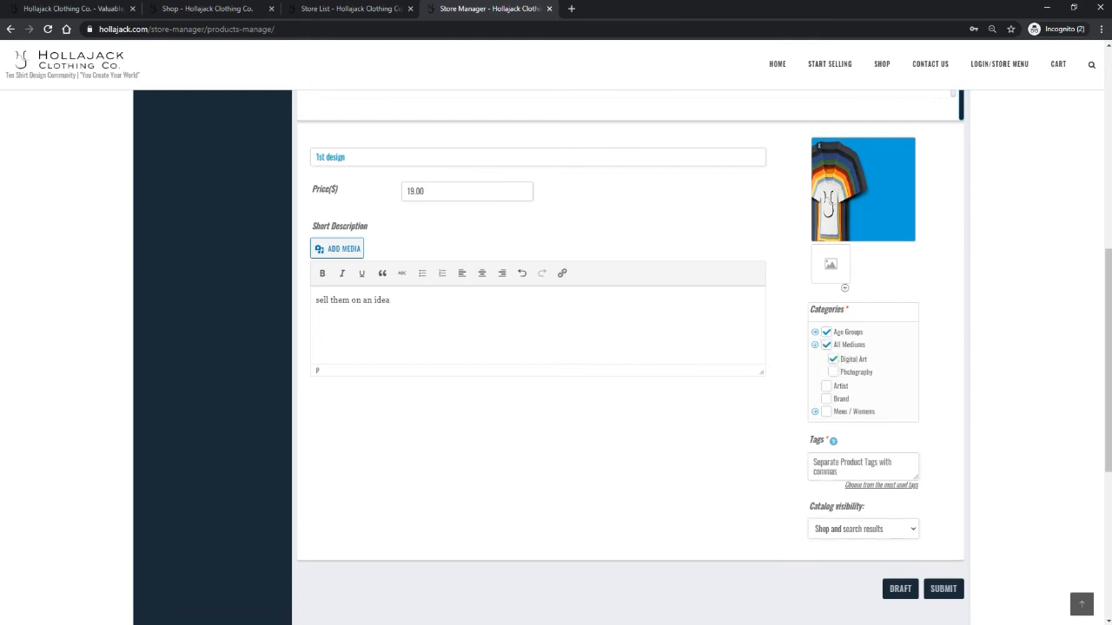
click(832, 358)
click(832, 372)
click(833, 359)
click(826, 387)
click(826, 411)
- Tag the product "1st shirt"
click(813, 462)
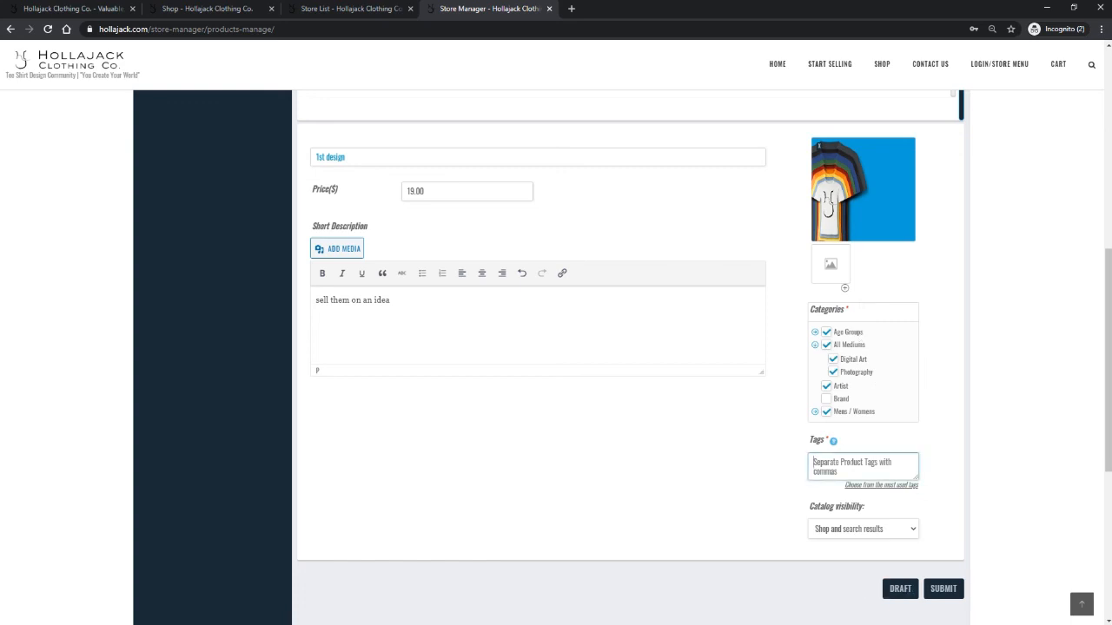
text(1)
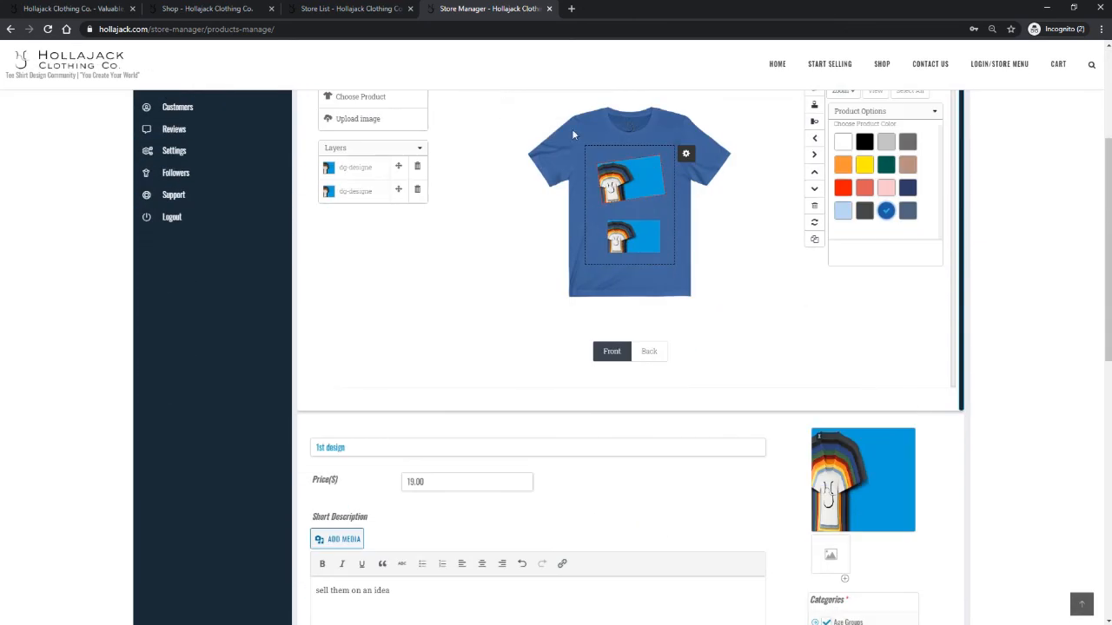
- Show the site search on the Store List page, close it, and return to the product form
click(314, 10)
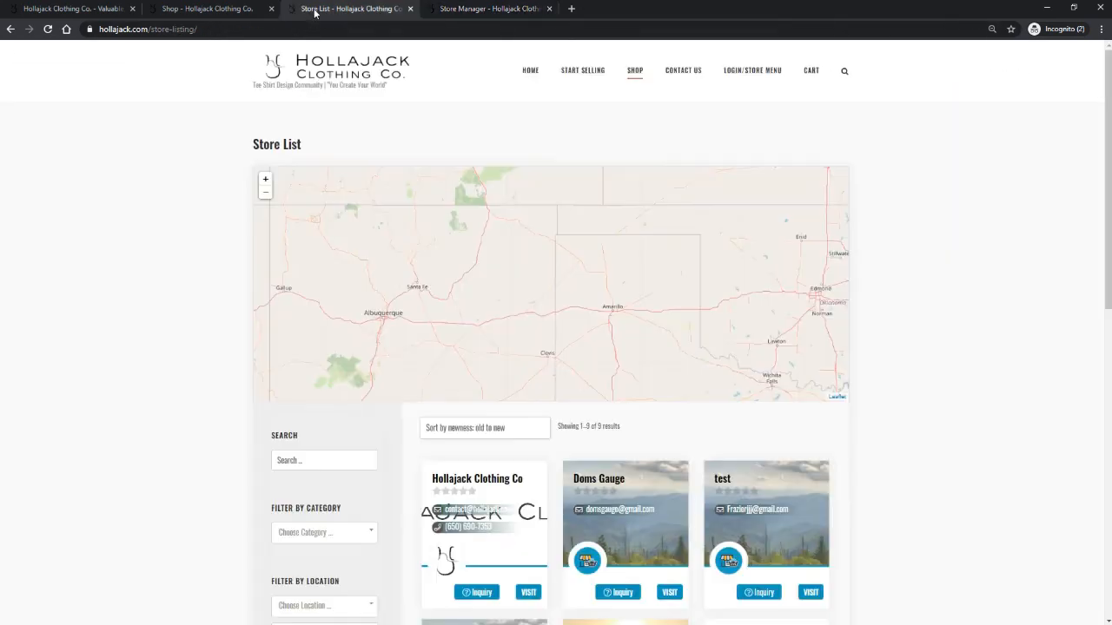
click(844, 72)
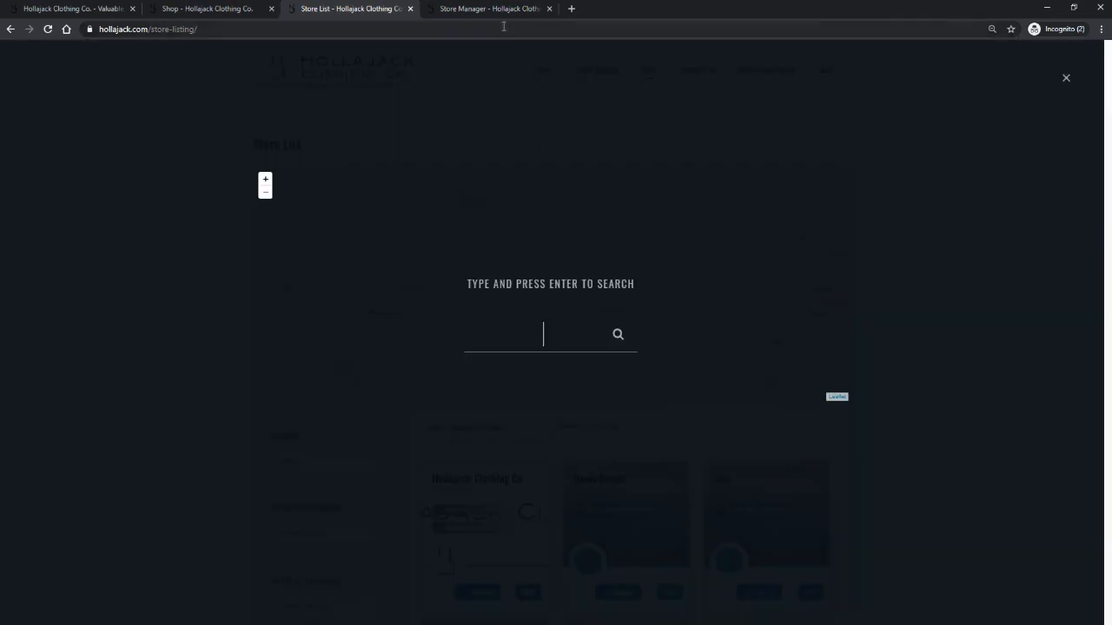
click(1066, 78)
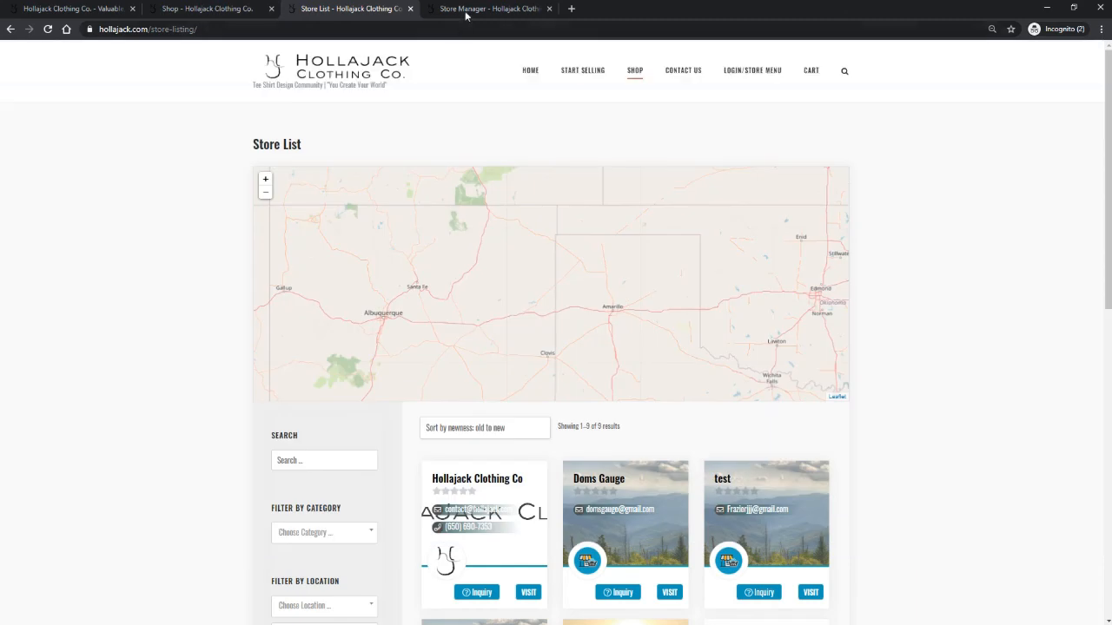
key(ctrl+Tab)
- Check the entered details, submit the 1st design product for publishing, and dismiss the browser alerts
scroll(868, 495, down, 5)
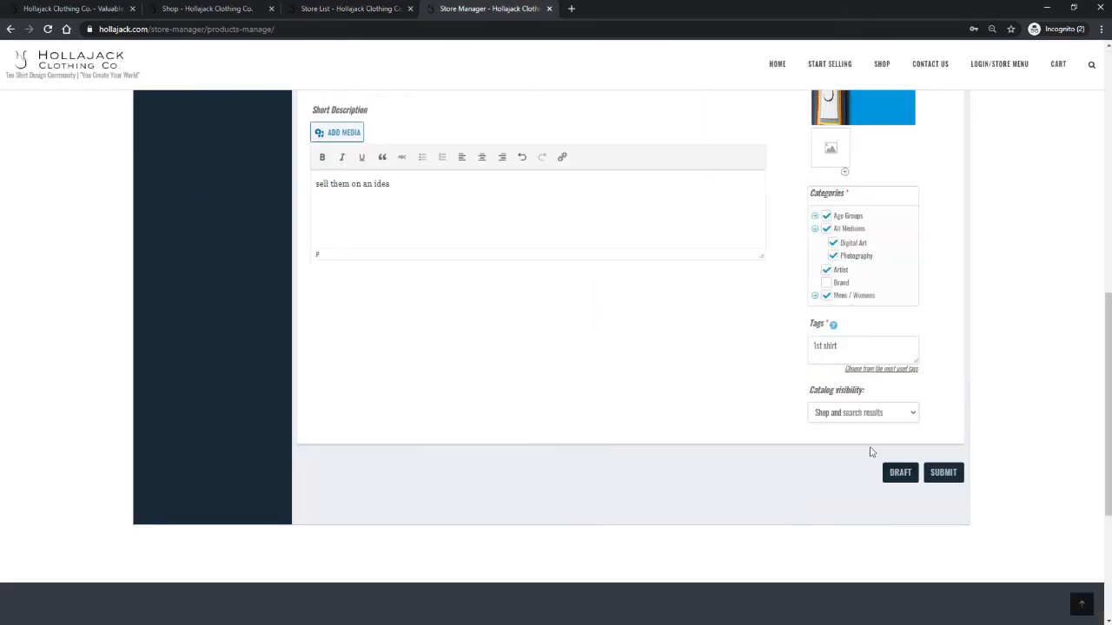
scroll(825, 469, up, 1)
scroll(817, 518, up, 1)
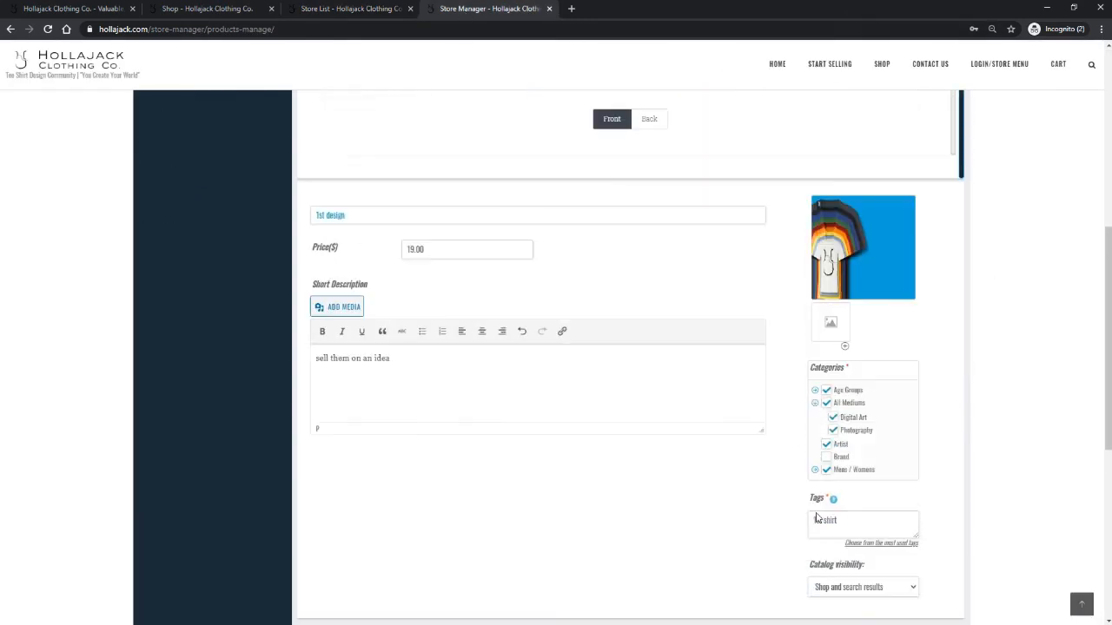
scroll(874, 549, down, 5)
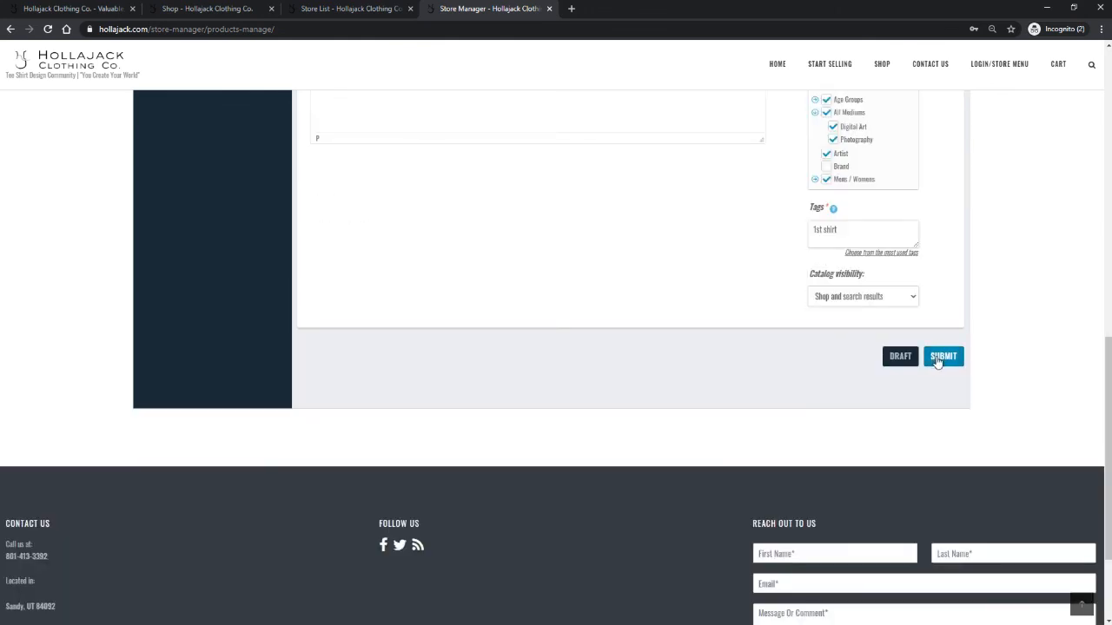
click(938, 357)
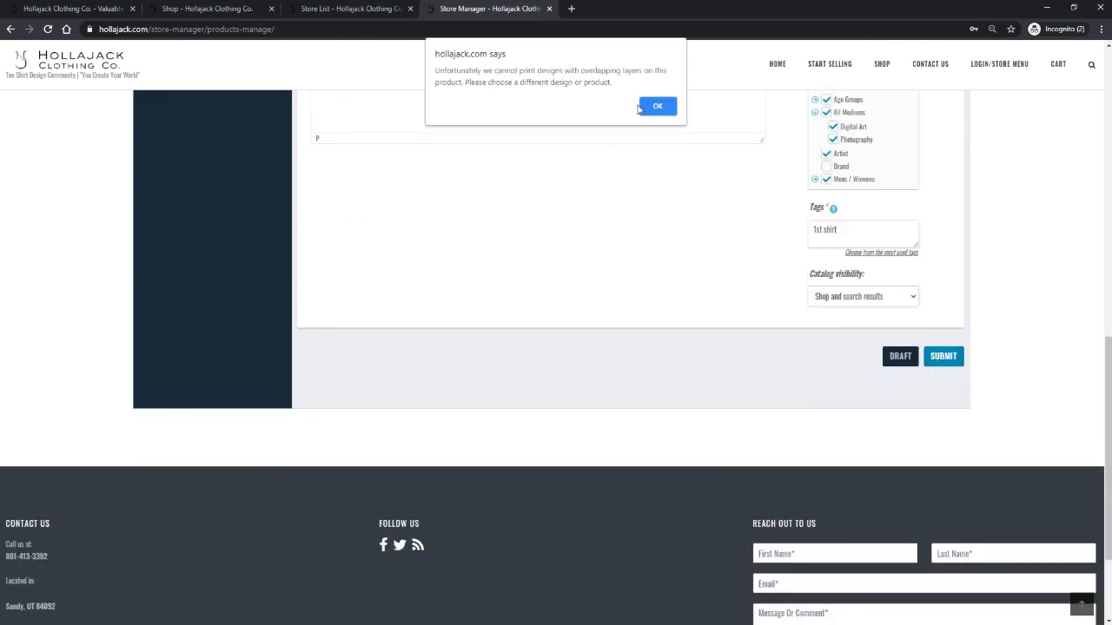
click(657, 106)
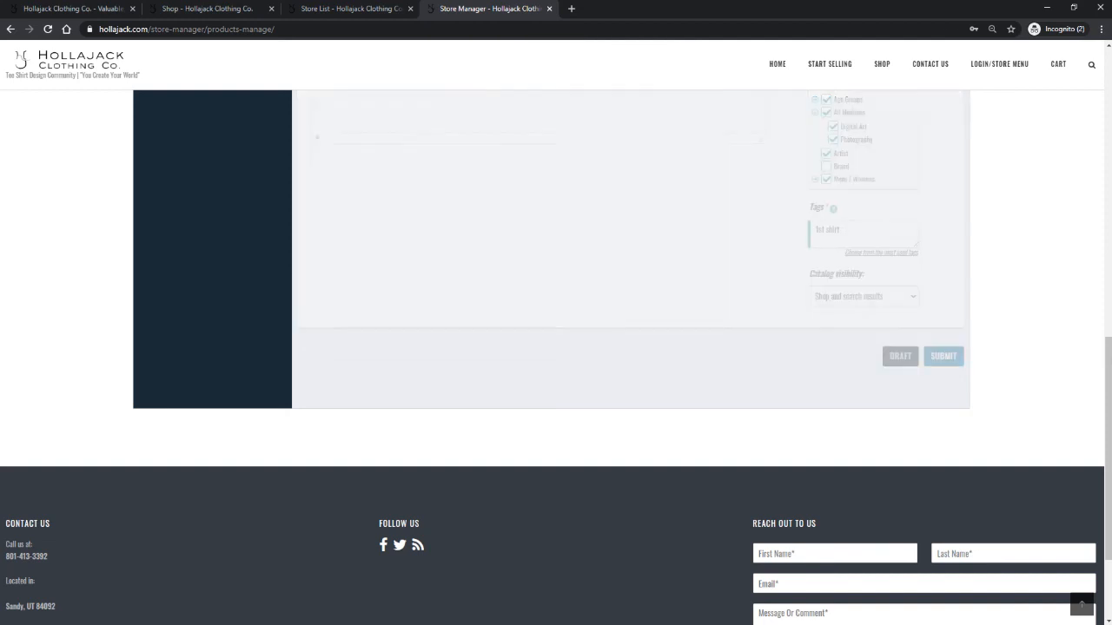
click(658, 106)
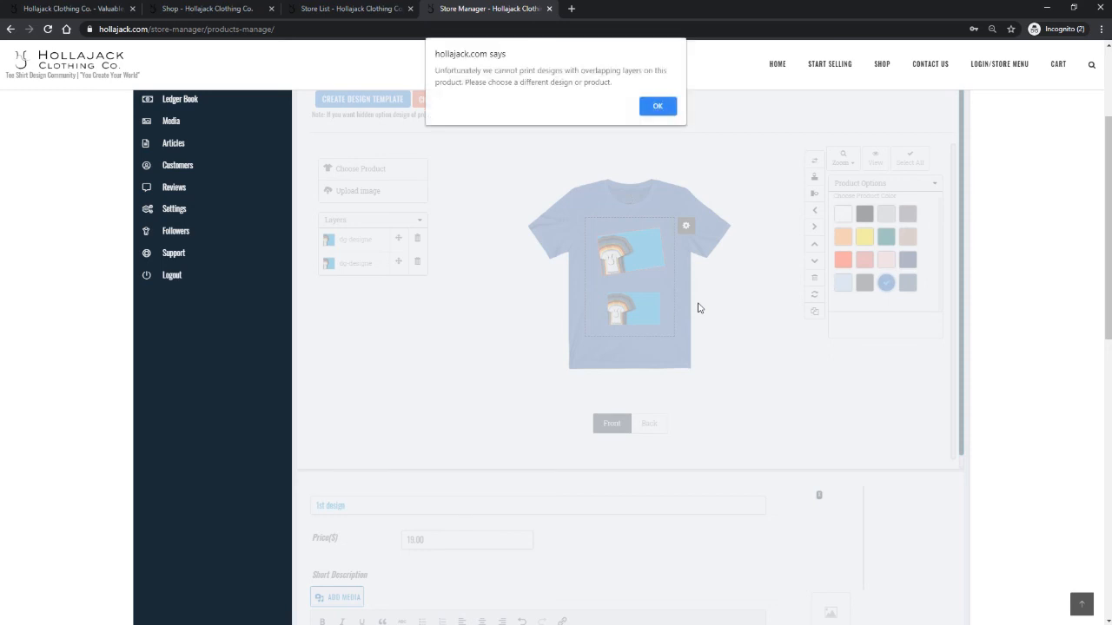
click(658, 105)
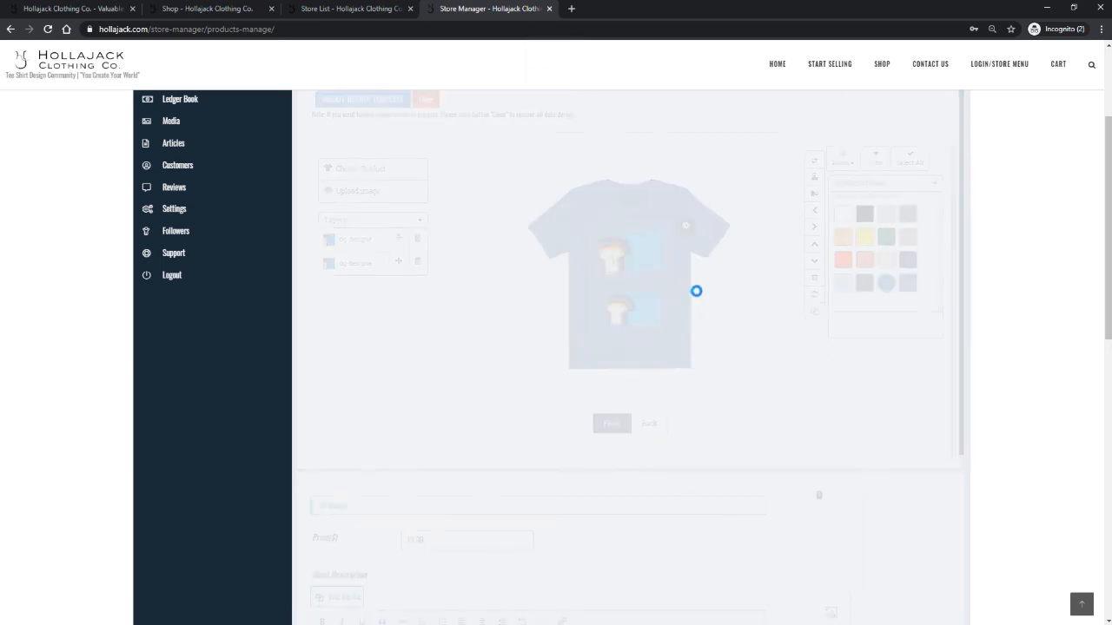
click(654, 108)
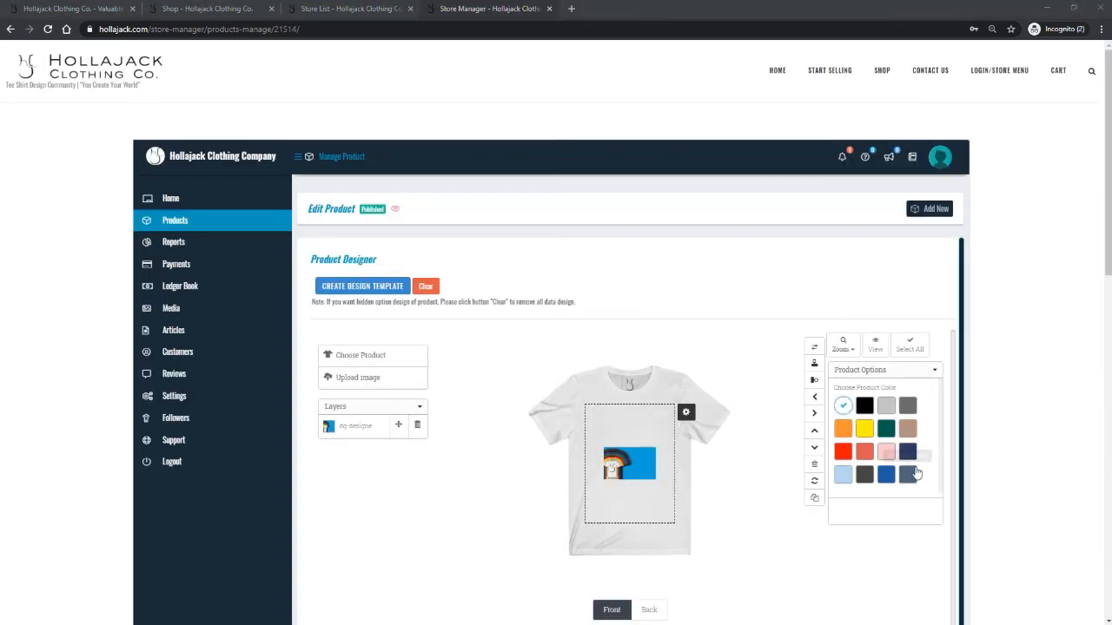
- Move the image higher on the front of the white T-shirt and look over the product's edit form
scroll(629, 532, down, 1)
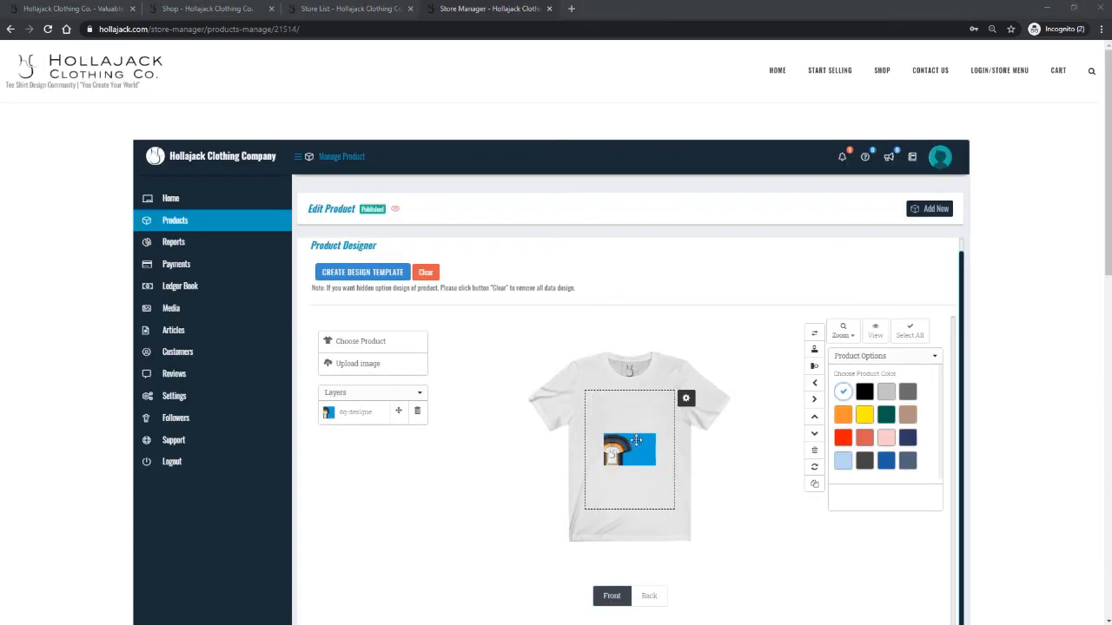
drag(633, 449, 631, 425)
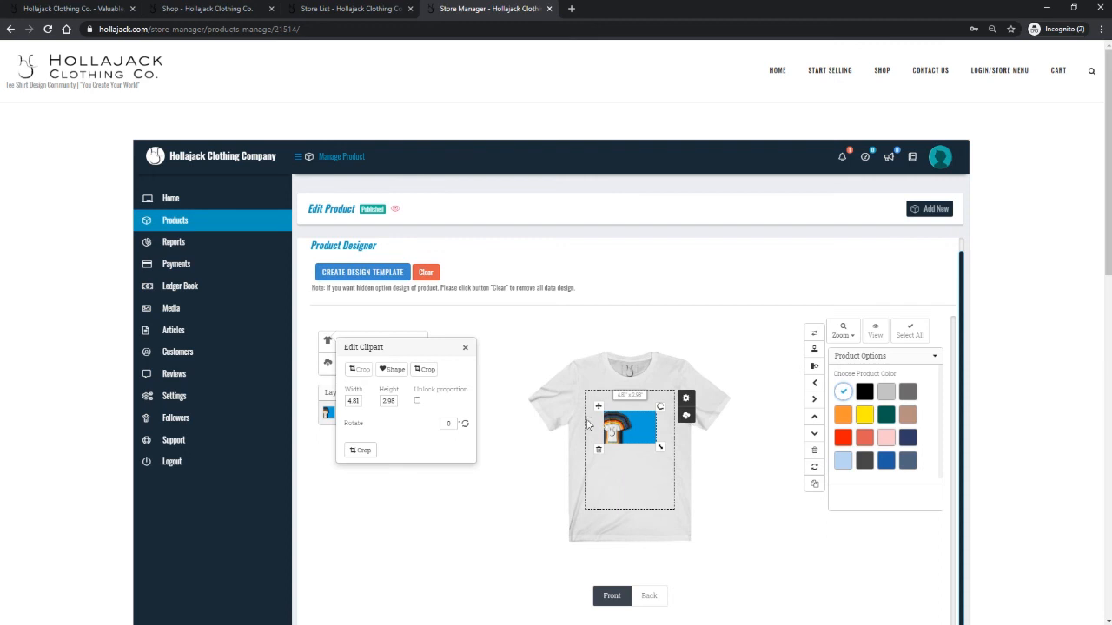
drag(639, 426, 639, 420)
scroll(642, 474, down, 3)
scroll(643, 474, down, 5)
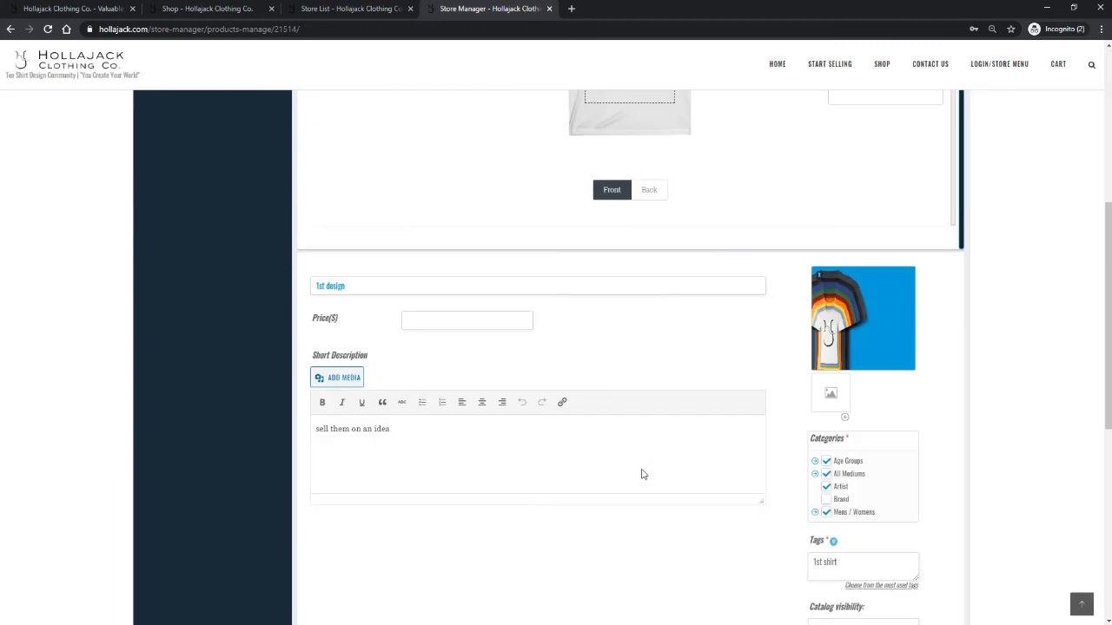
scroll(642, 484, up, 8)
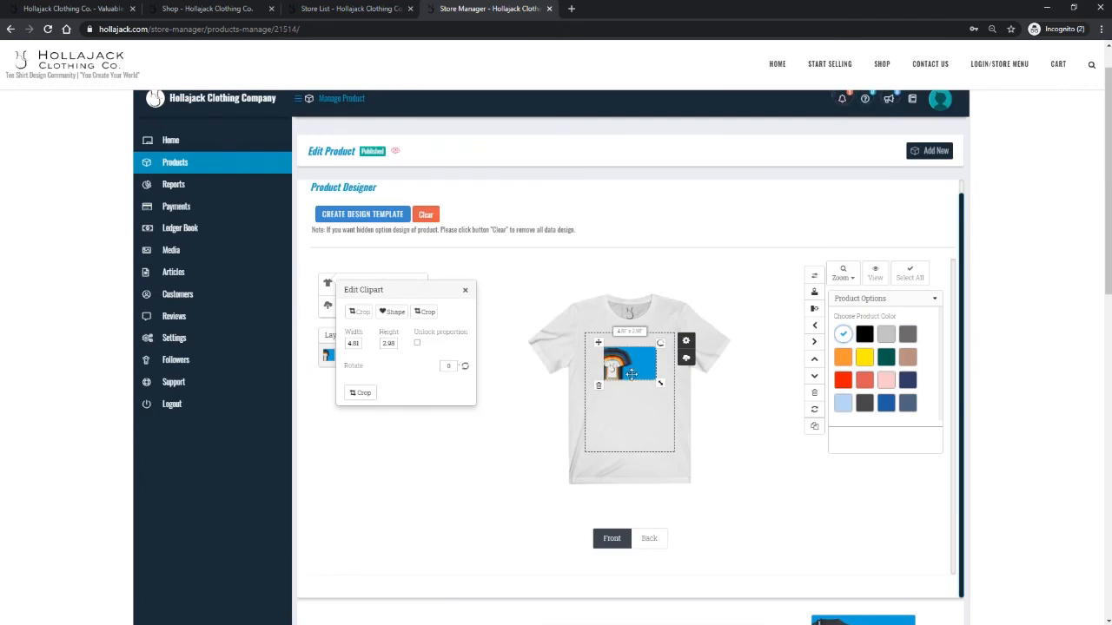
scroll(800, 417, down, 2)
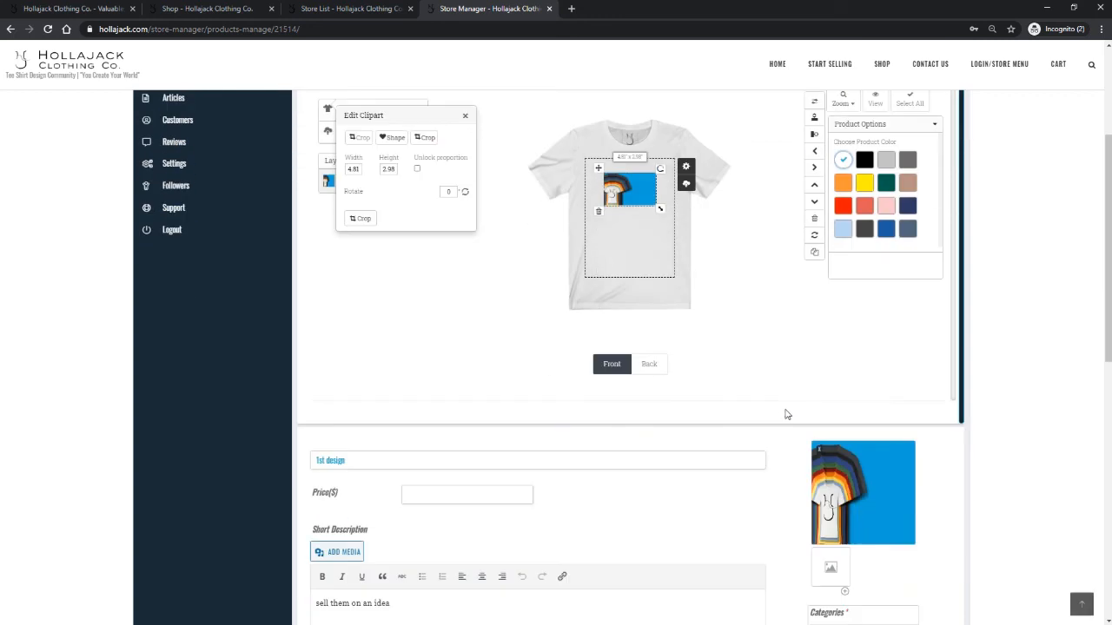
scroll(856, 295, down, 8)
scroll(915, 514, up, 12)
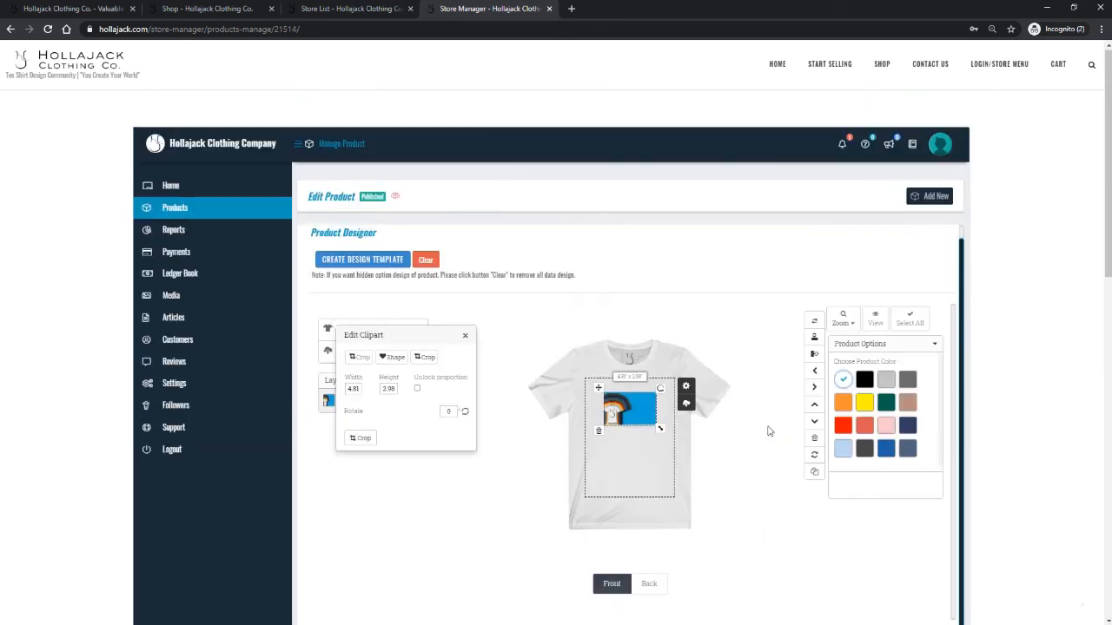
- Open the public page of the 1st design product from the store's product list
click(176, 224)
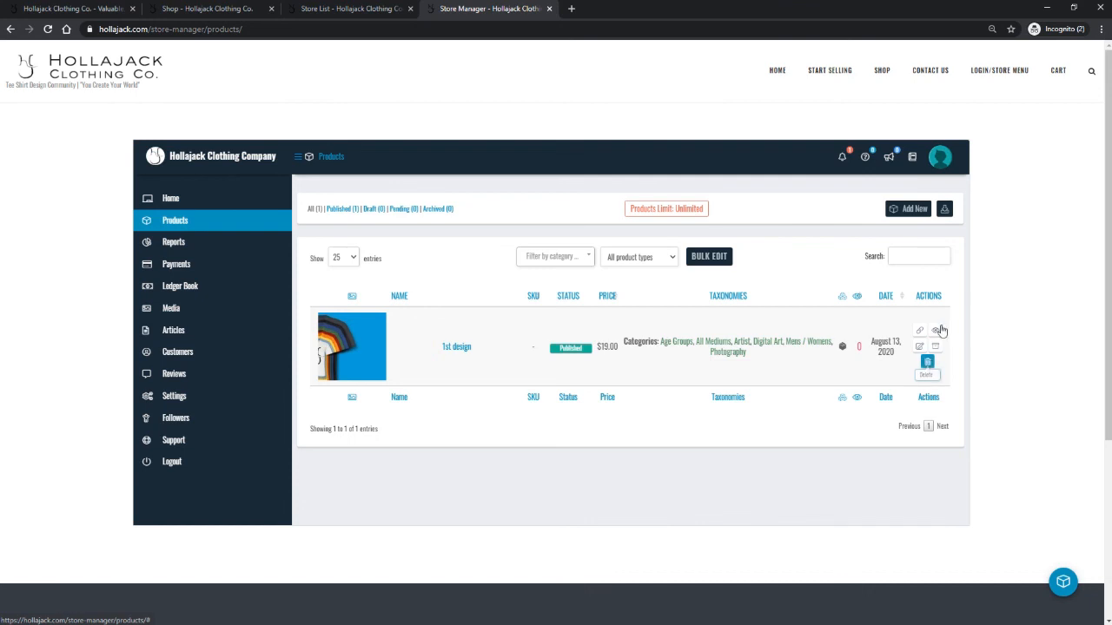
click(936, 331)
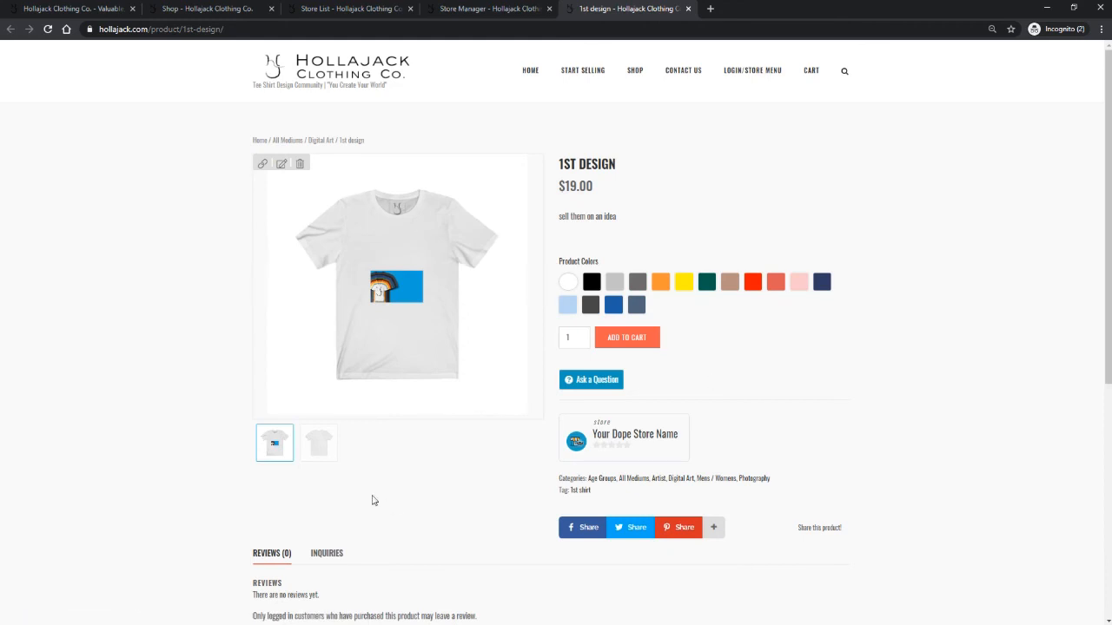
- Preview the shirt in light grey and orange, and look through the rest of its product page
click(615, 282)
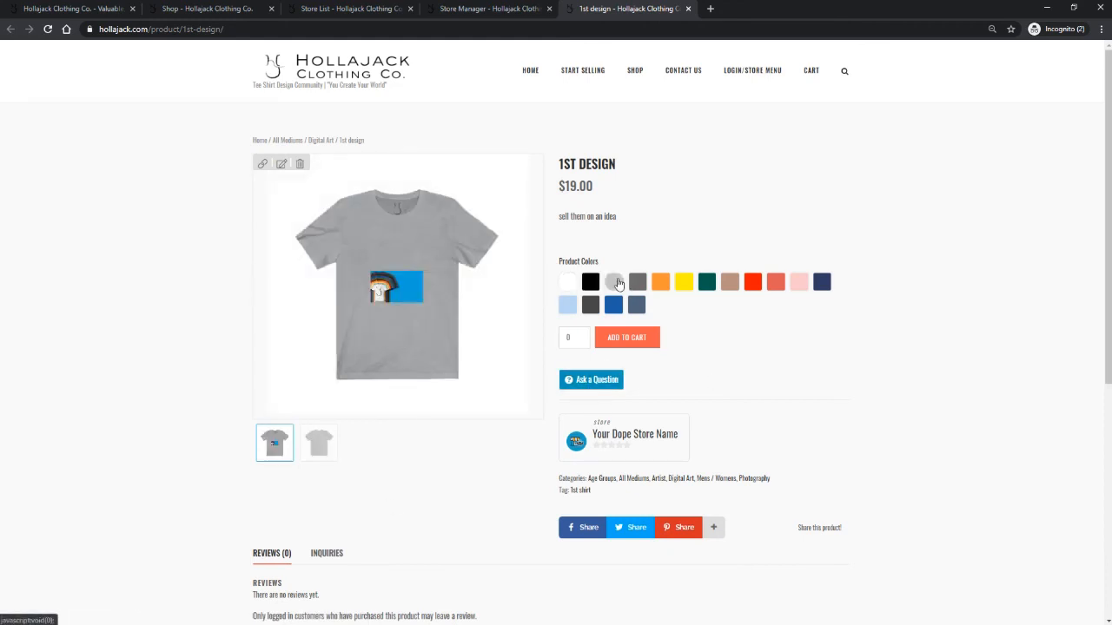
right_click(616, 283)
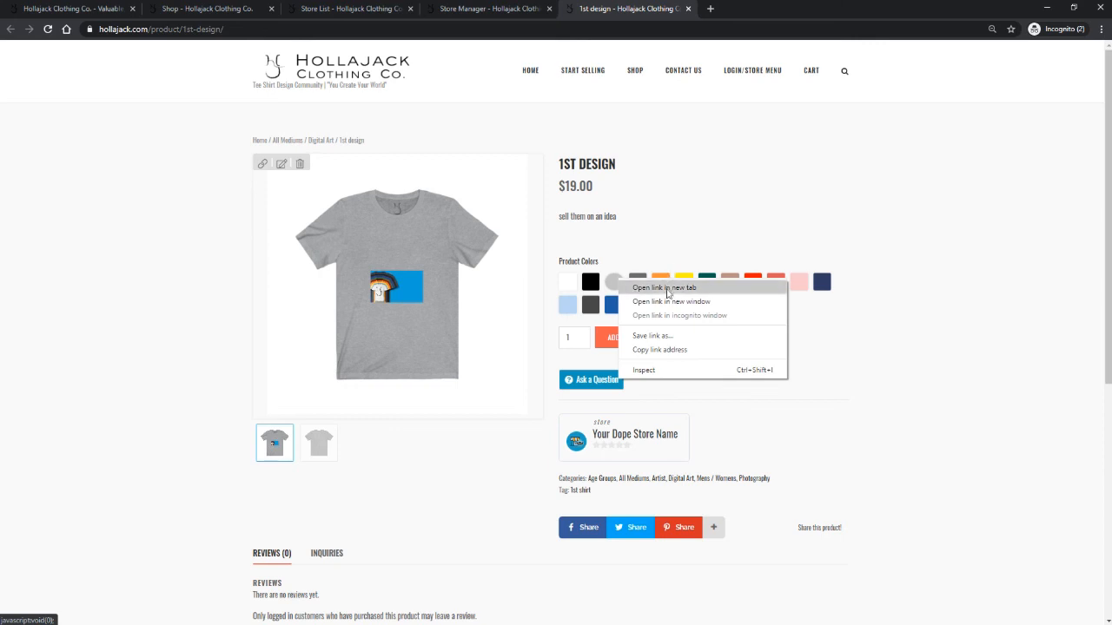
key(Escape)
click(666, 288)
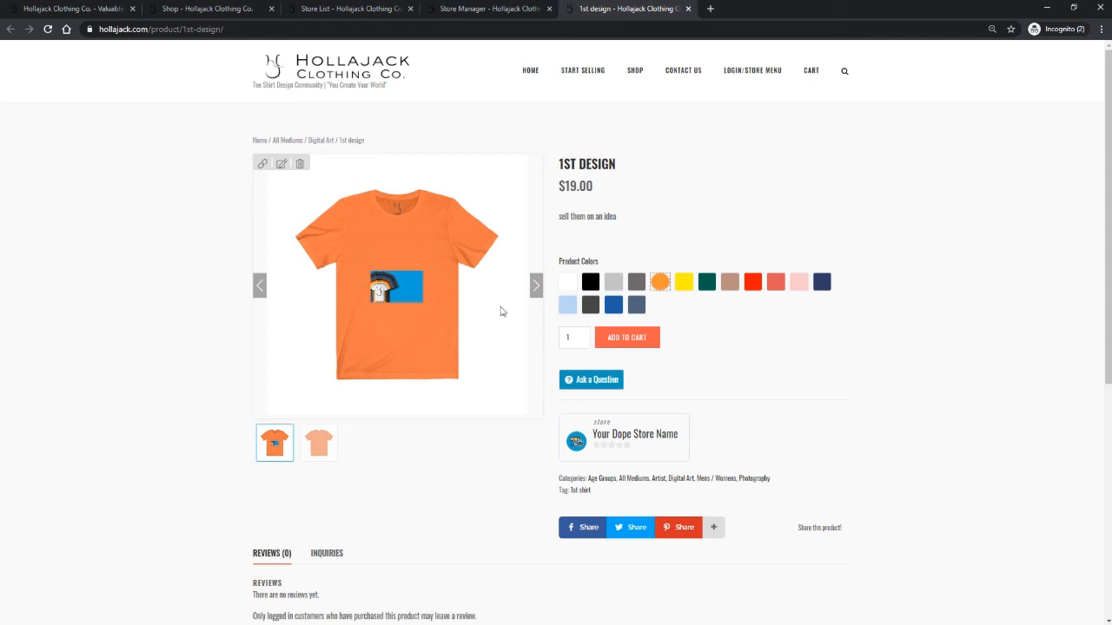
scroll(546, 339, down, 2)
scroll(537, 354, down, 2)
scroll(534, 354, up, 3)
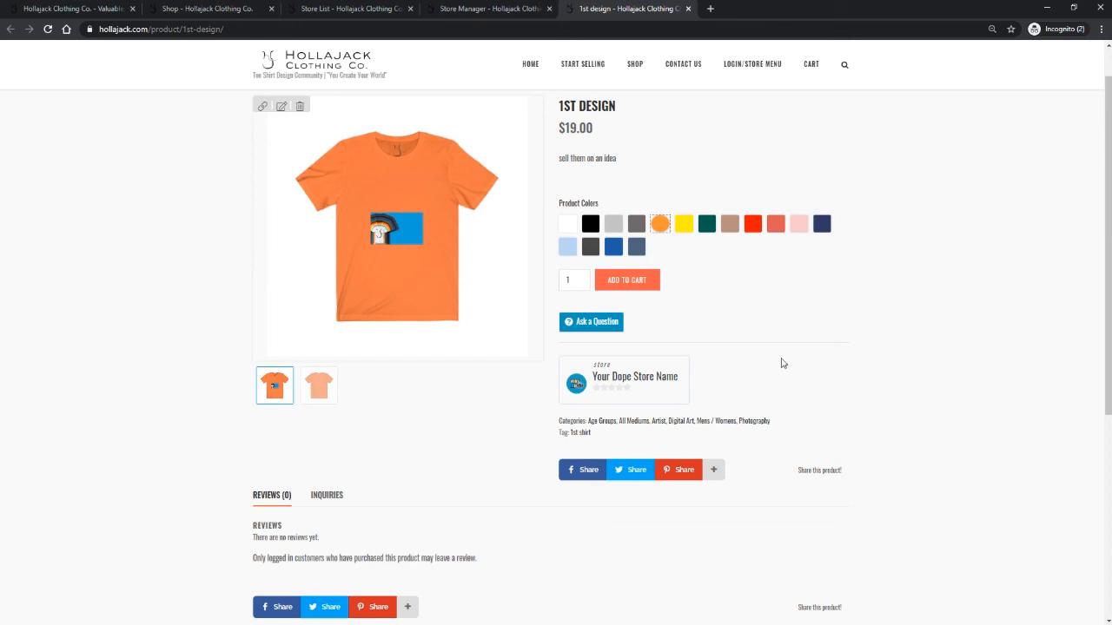
scroll(775, 404, down, 2)
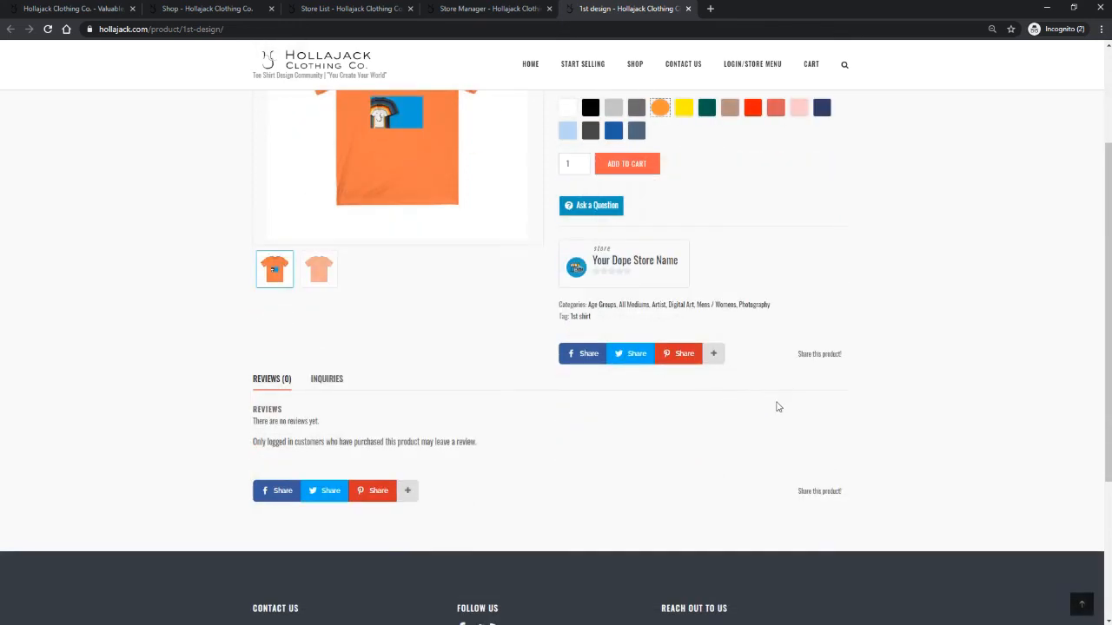
scroll(776, 406, down, 3)
scroll(745, 415, up, 5)
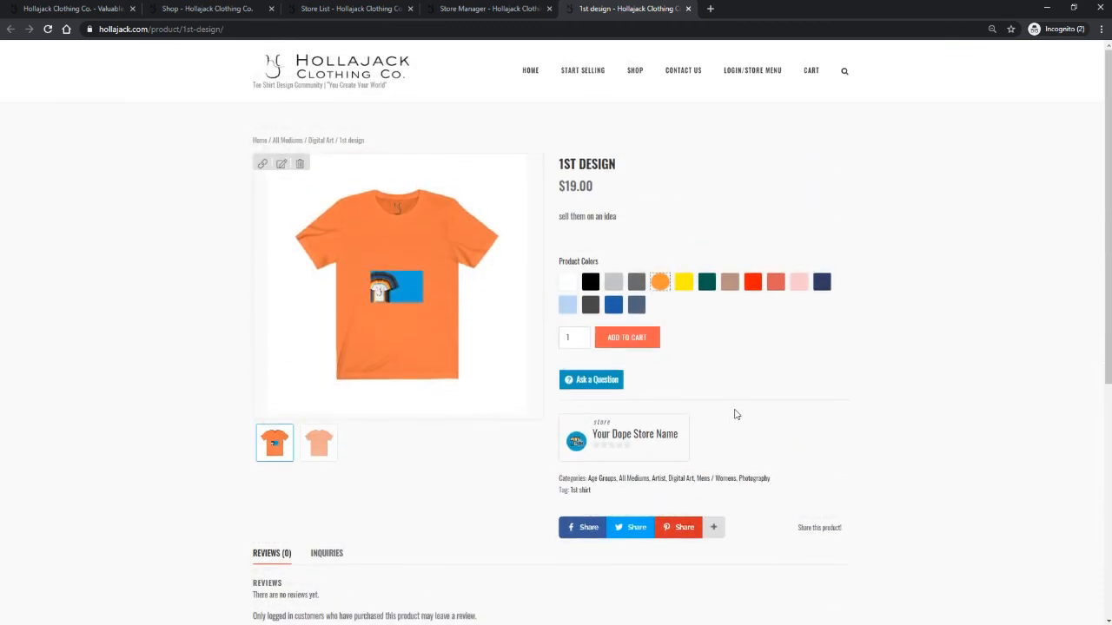